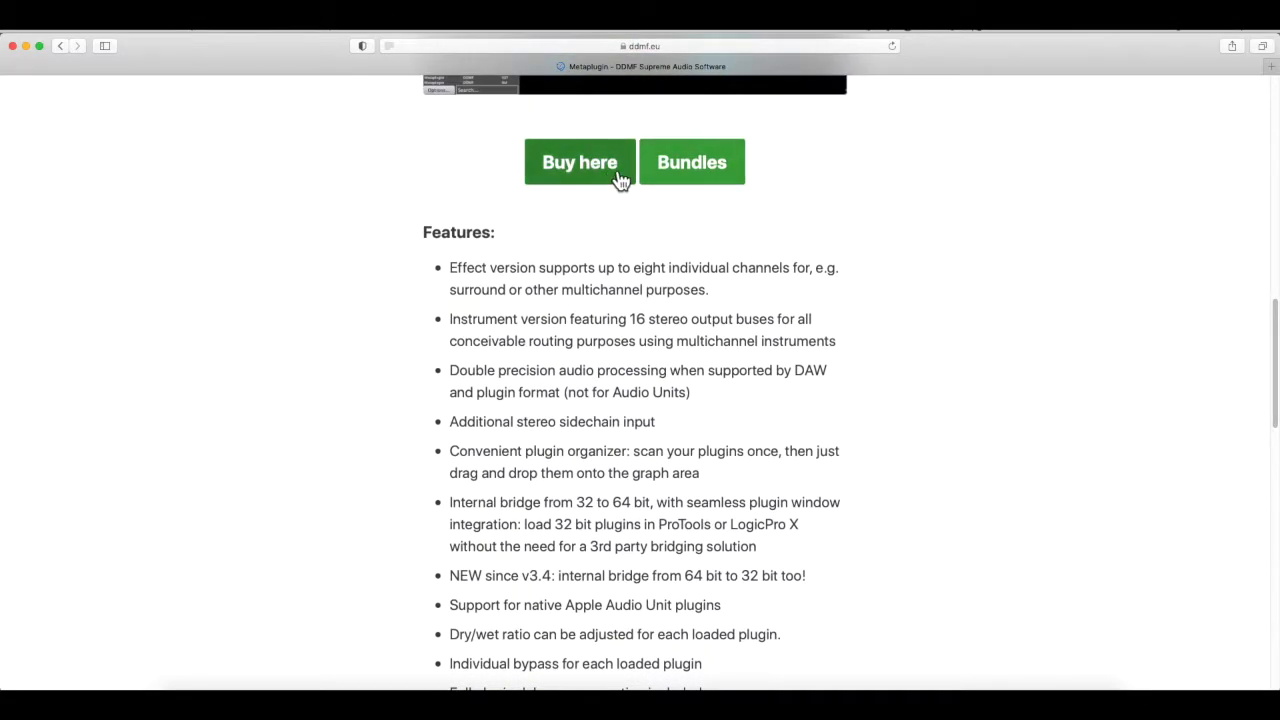
Open the purchase option for Metaplugin on the DDMF product page.
left_click(611, 179)
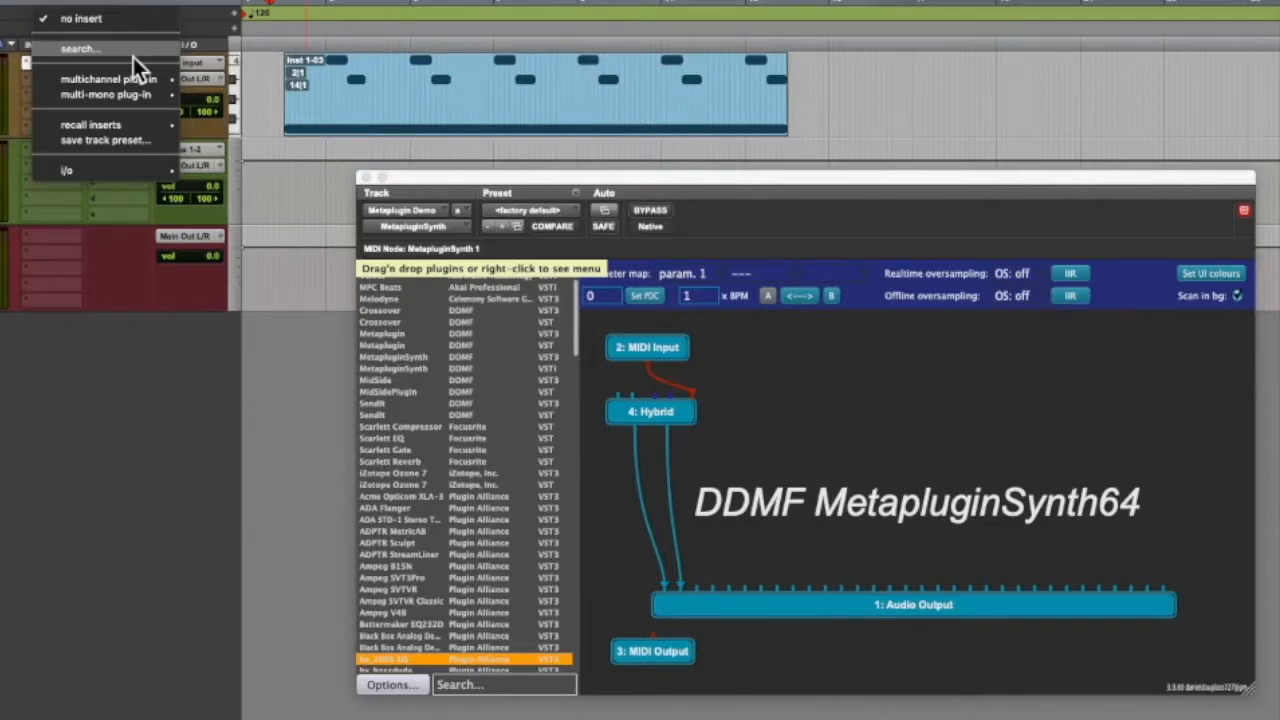
Look through the Pro Tools track's multi-mono and multichannel insert choices for the DDMF plug-ins.
mouse_move(127, 102)
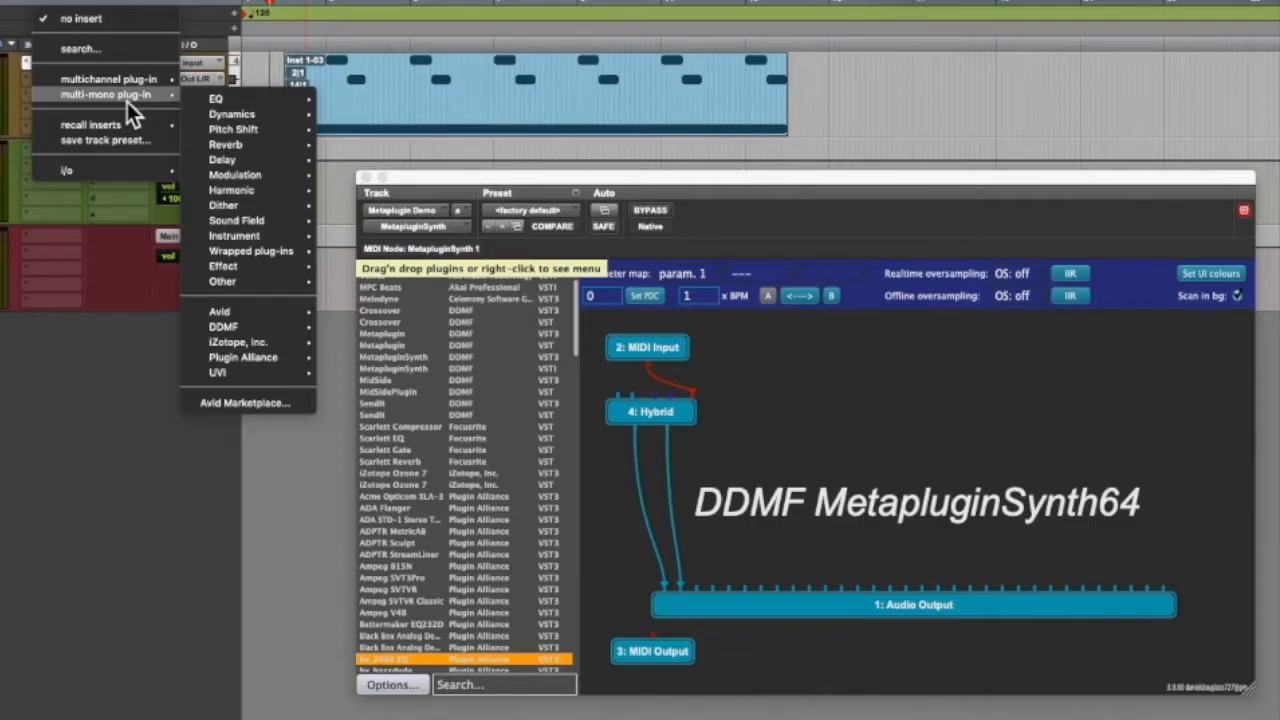
mouse_move(255, 332)
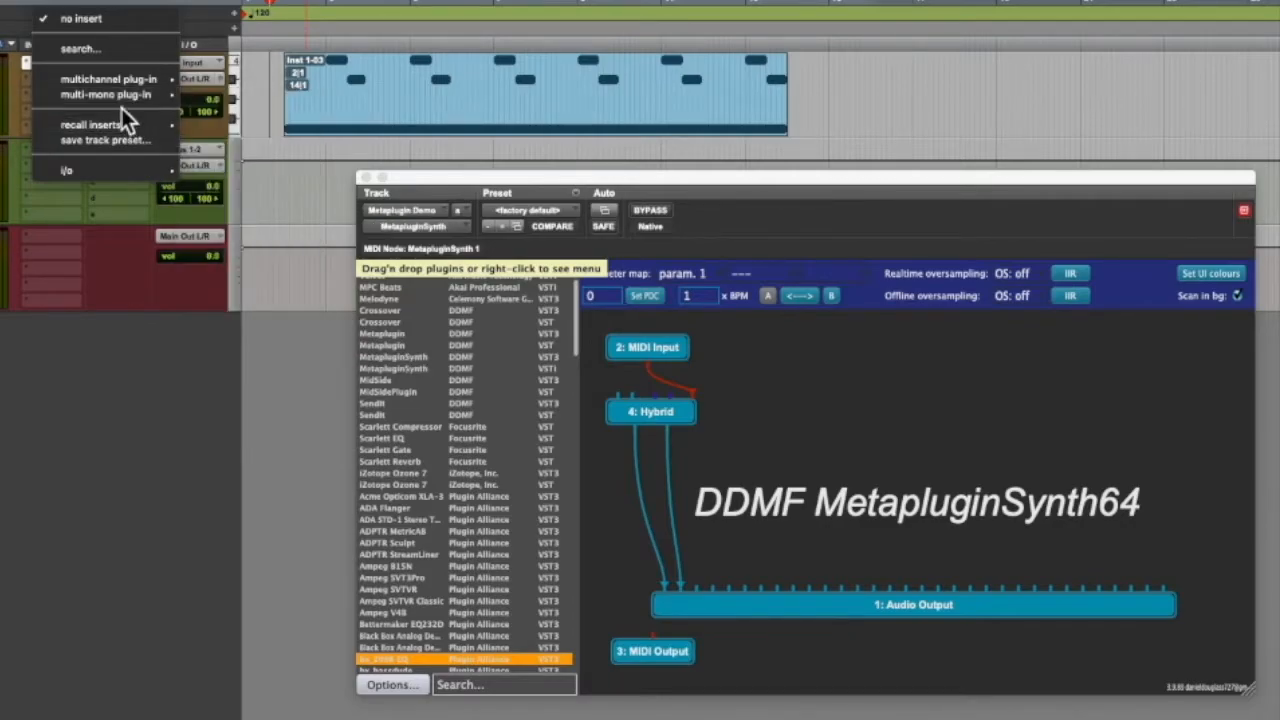
mouse_move(121, 80)
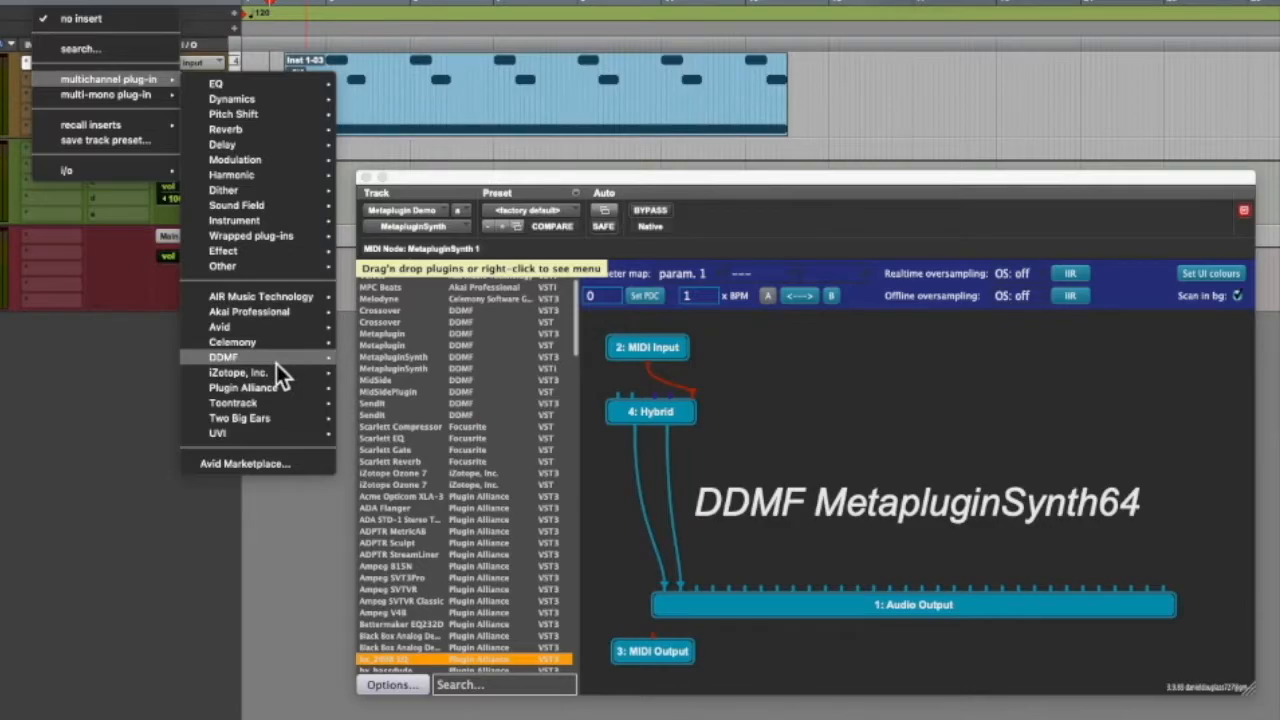
mouse_move(277, 363)
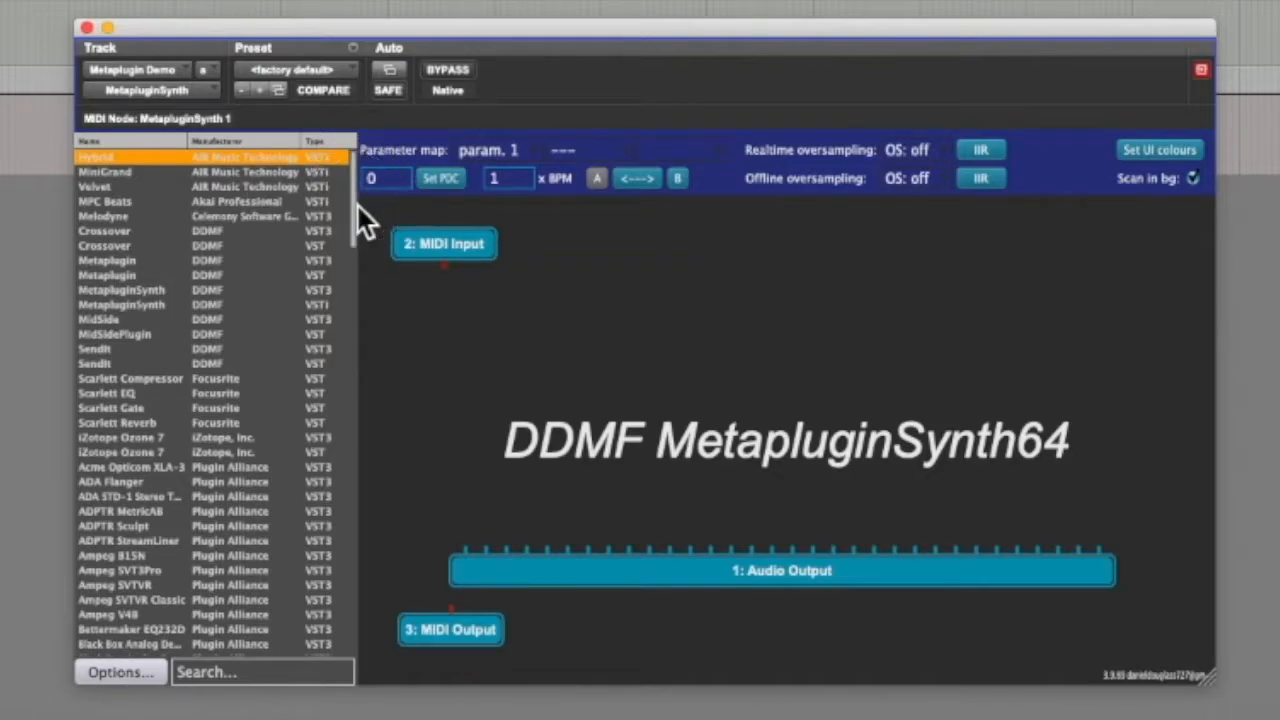
Examine MetapluginSynth's full list of available plug-ins and its options for scanning new or updated plug-ins.
left_click_drag(358, 197, 356, 652)
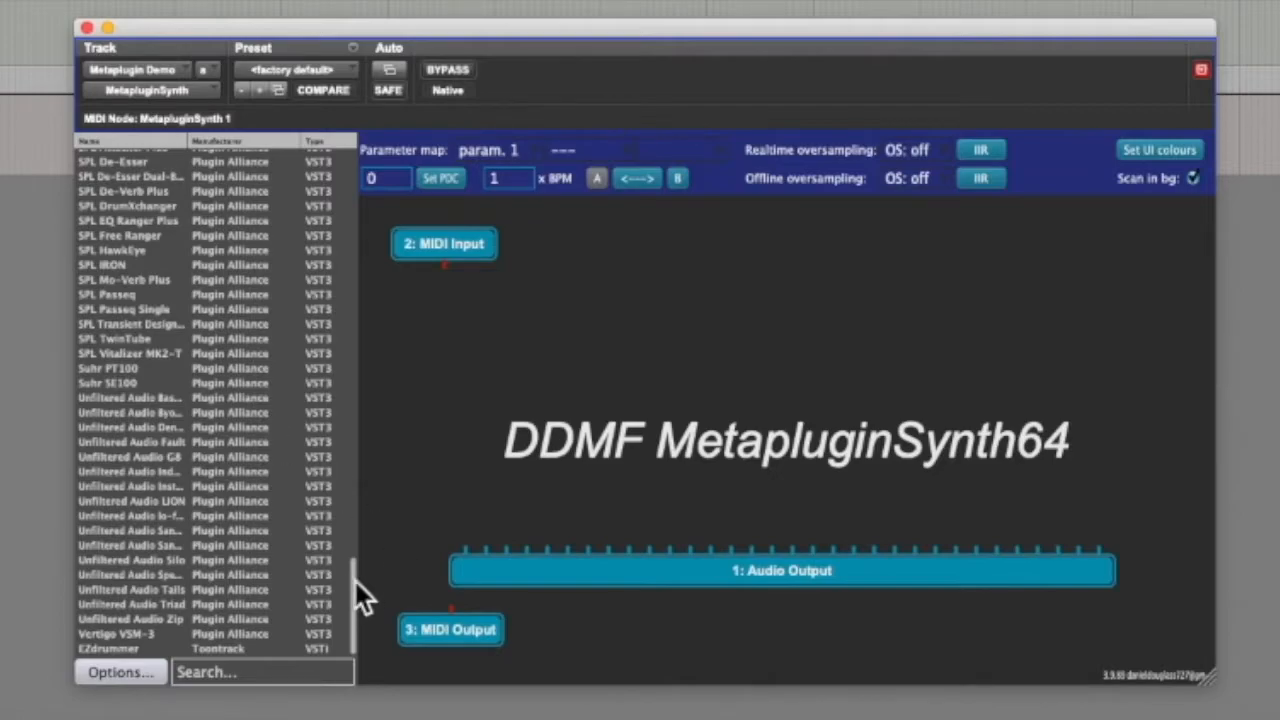
left_click_drag(360, 580, 366, 146)
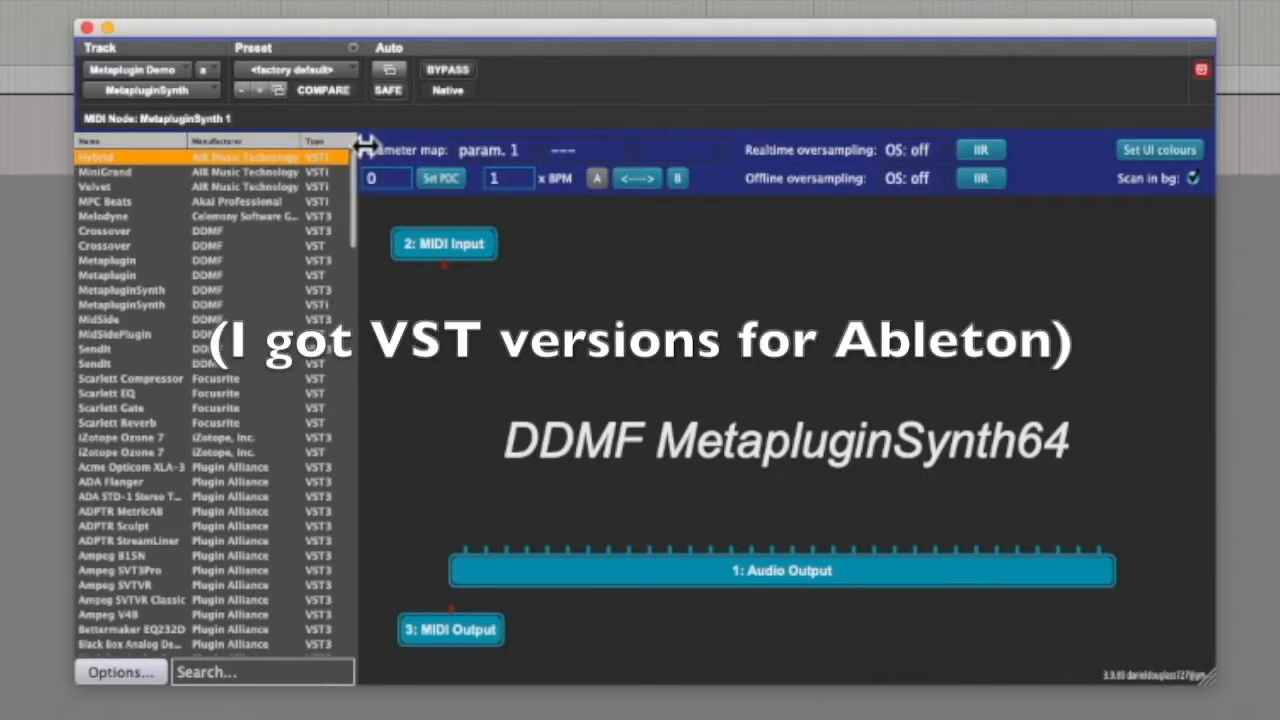
left_click_drag(359, 199, 358, 123)
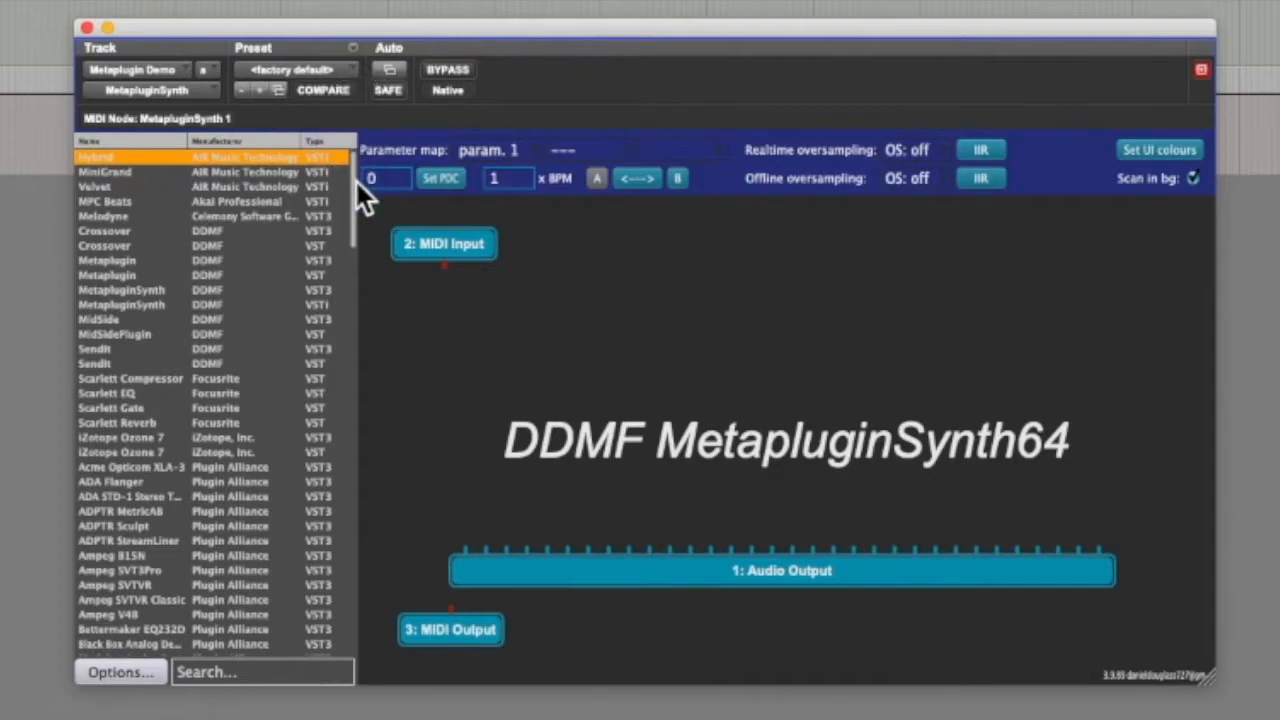
left_click_drag(356, 180, 366, 680)
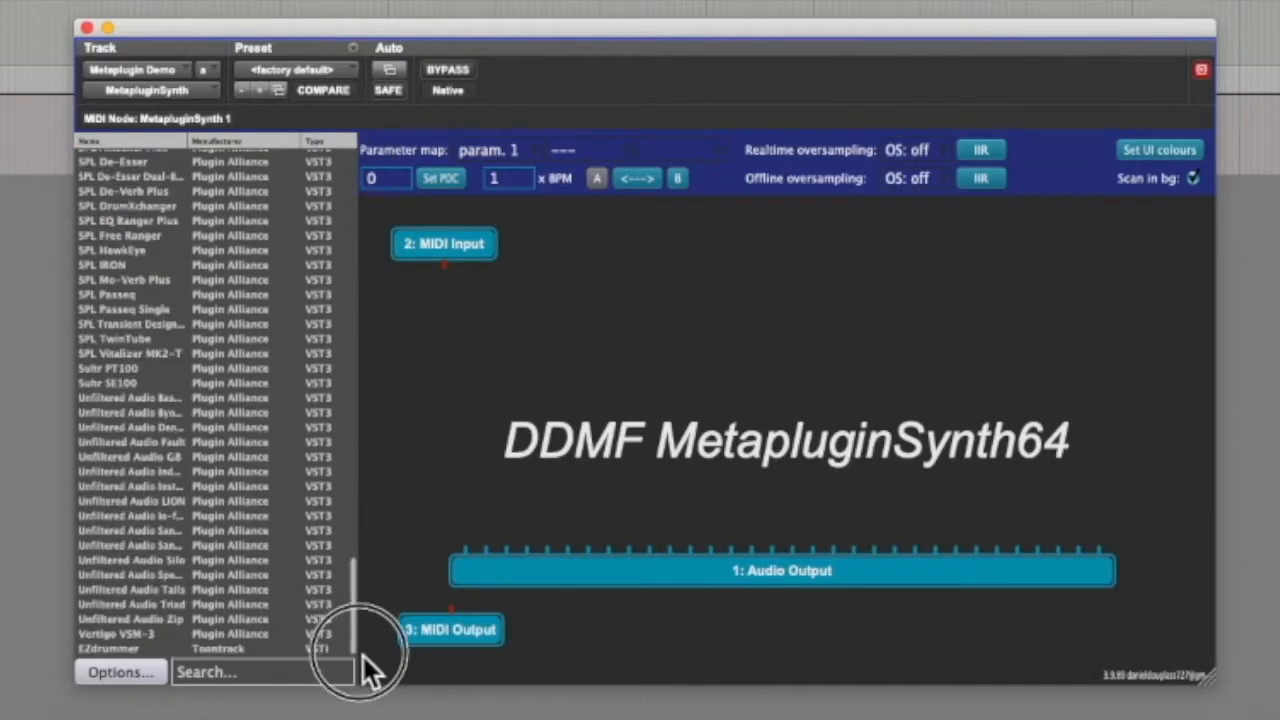
left_click(120, 674)
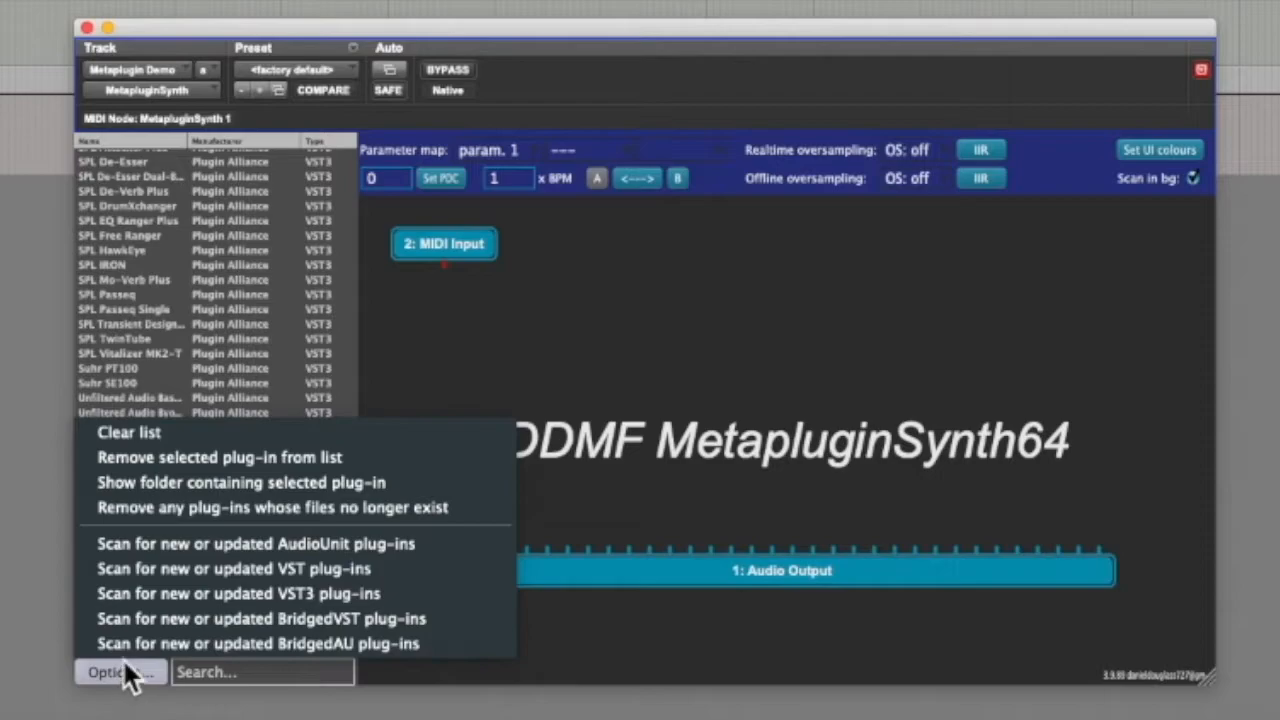
left_click(259, 645)
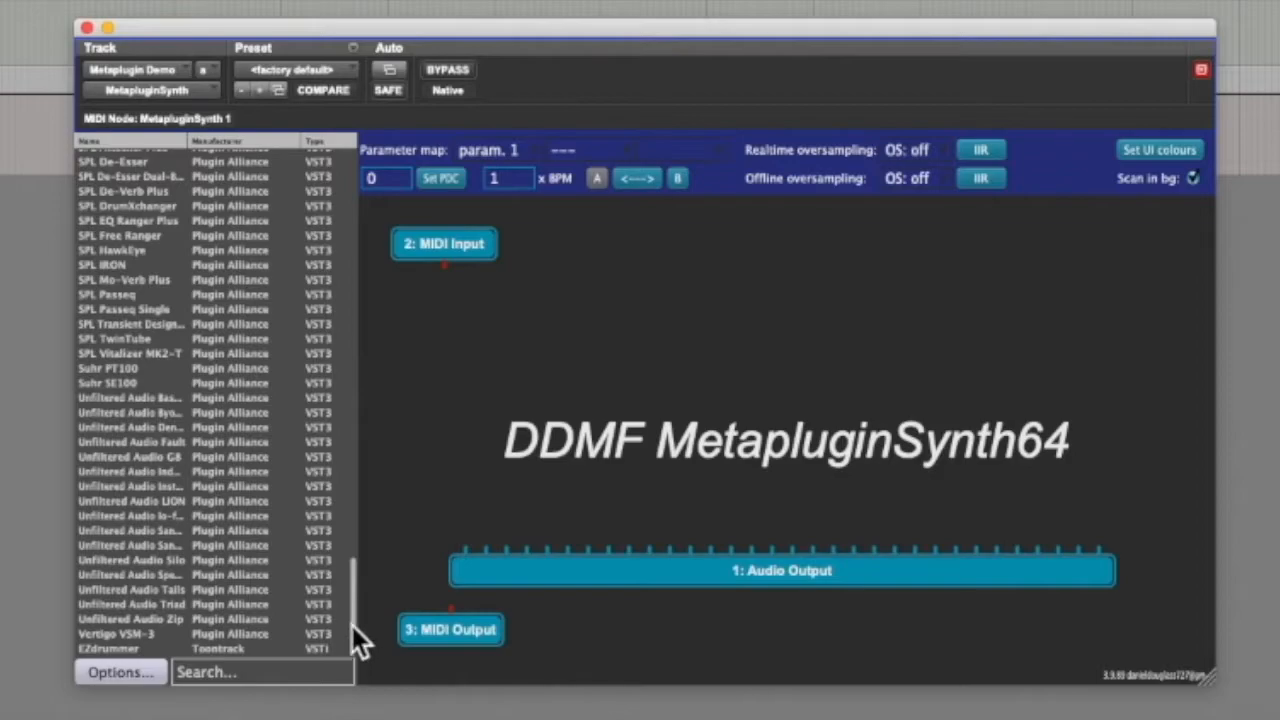
Add the Hybrid instrument below the MIDI Input in the graph and open its editor with the window moved aside.
left_click_drag(353, 612, 364, 163)
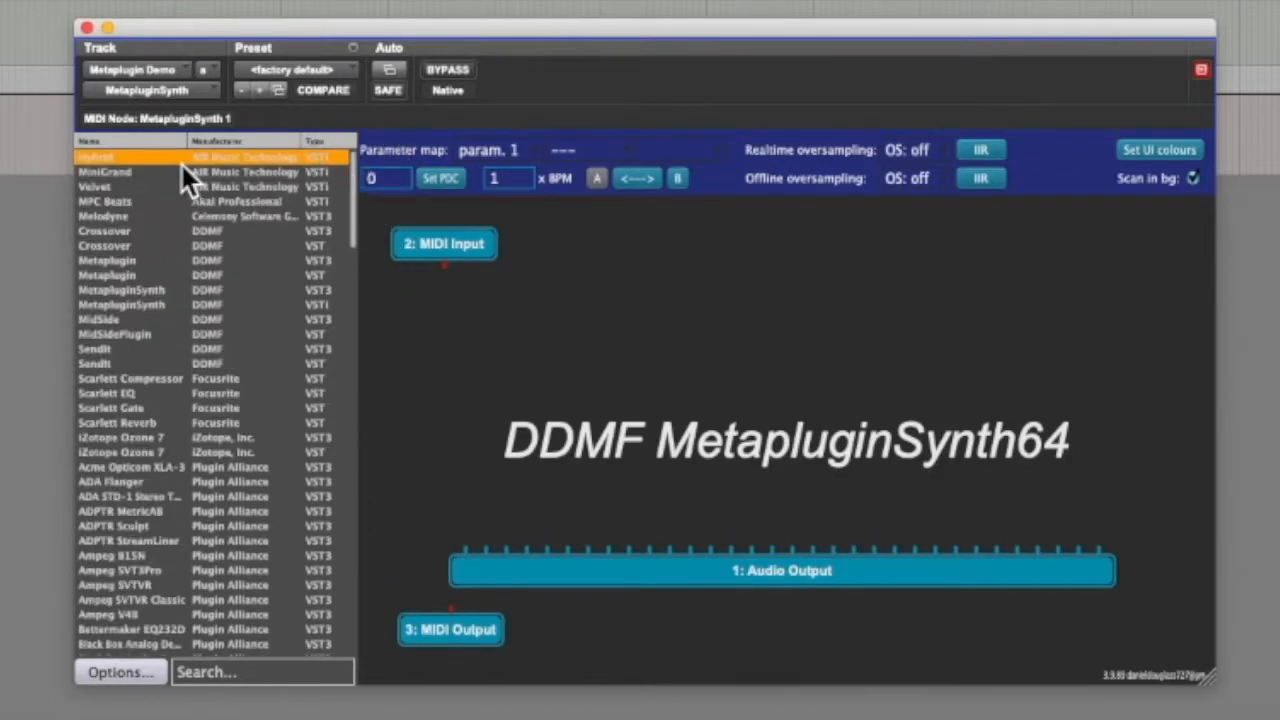
left_click_drag(178, 163, 455, 316)
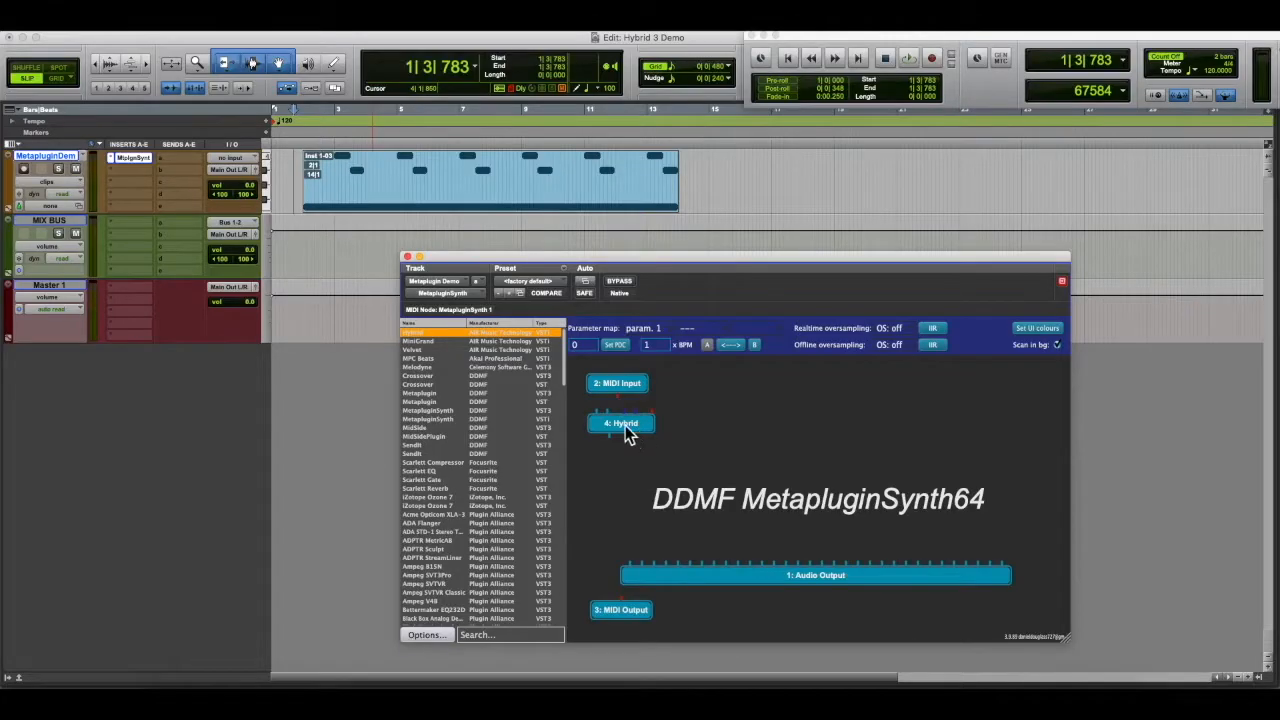
double_click(625, 427)
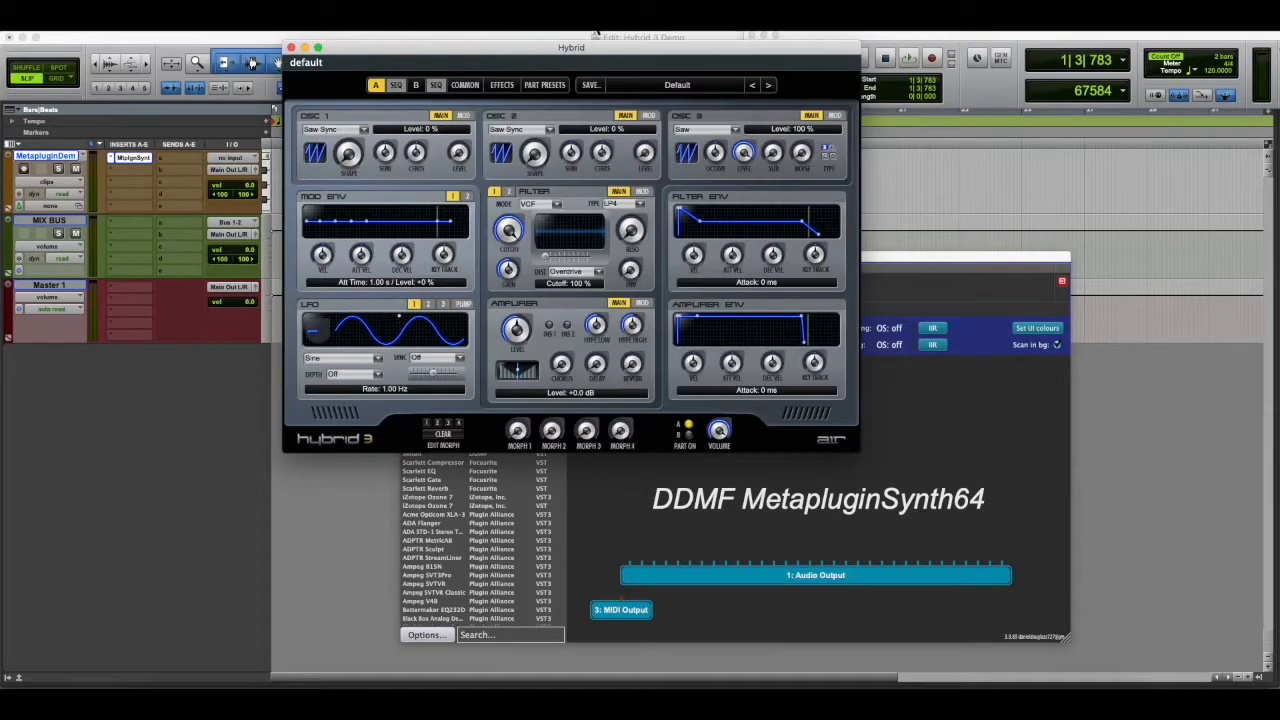
left_click_drag(609, 48, 437, 205)
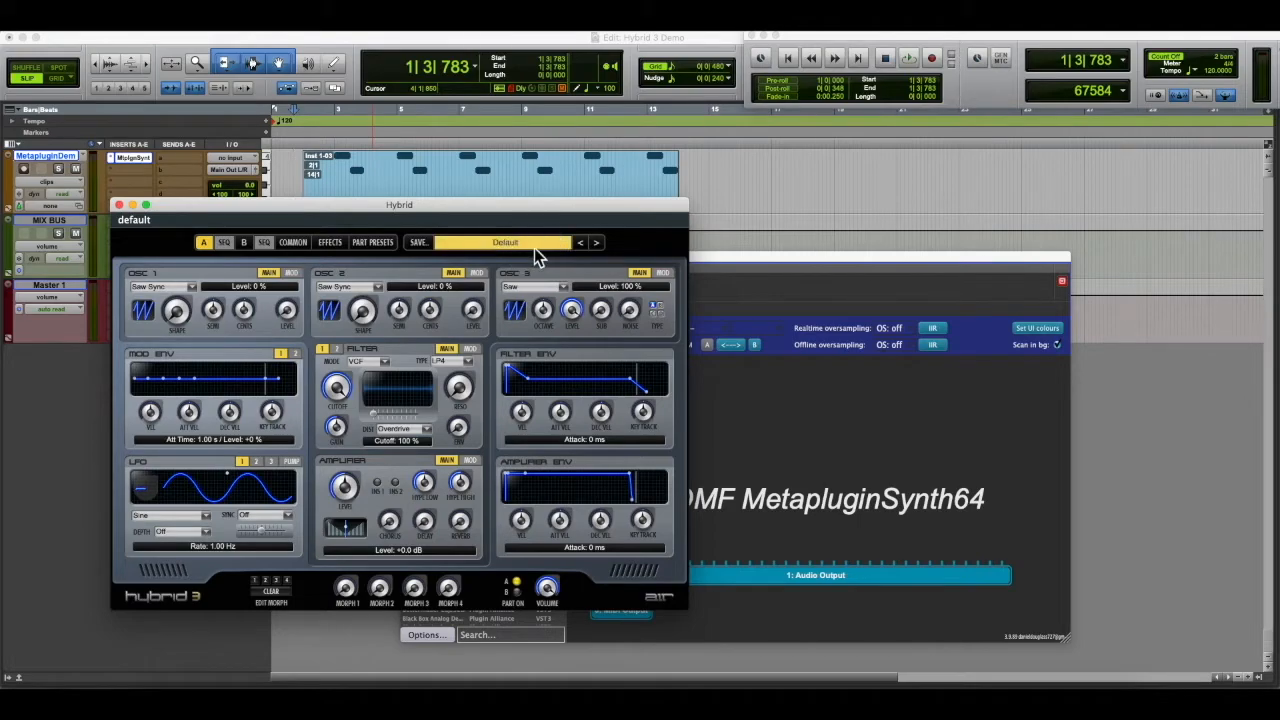
Load the preset 10 Speedy from the Sequenced Bass category in Hybrid and close its editor.
left_click(534, 248)
mouse_move(516, 287)
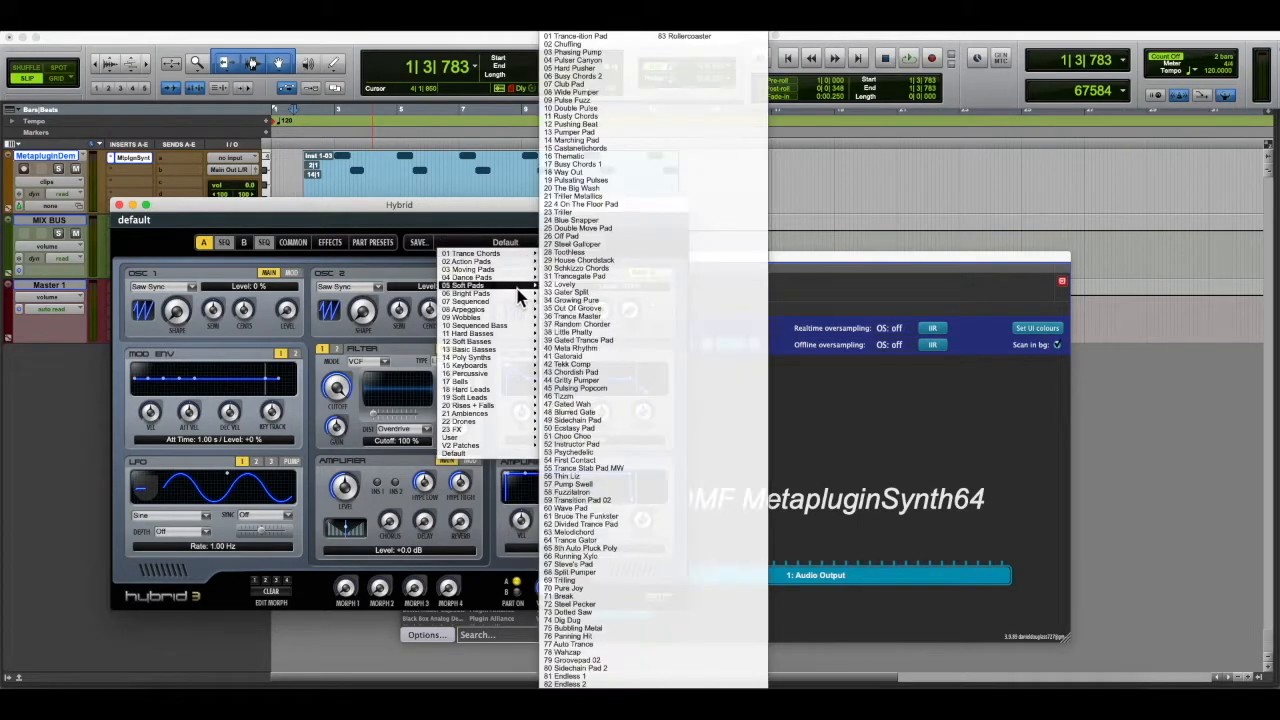
mouse_move(516, 336)
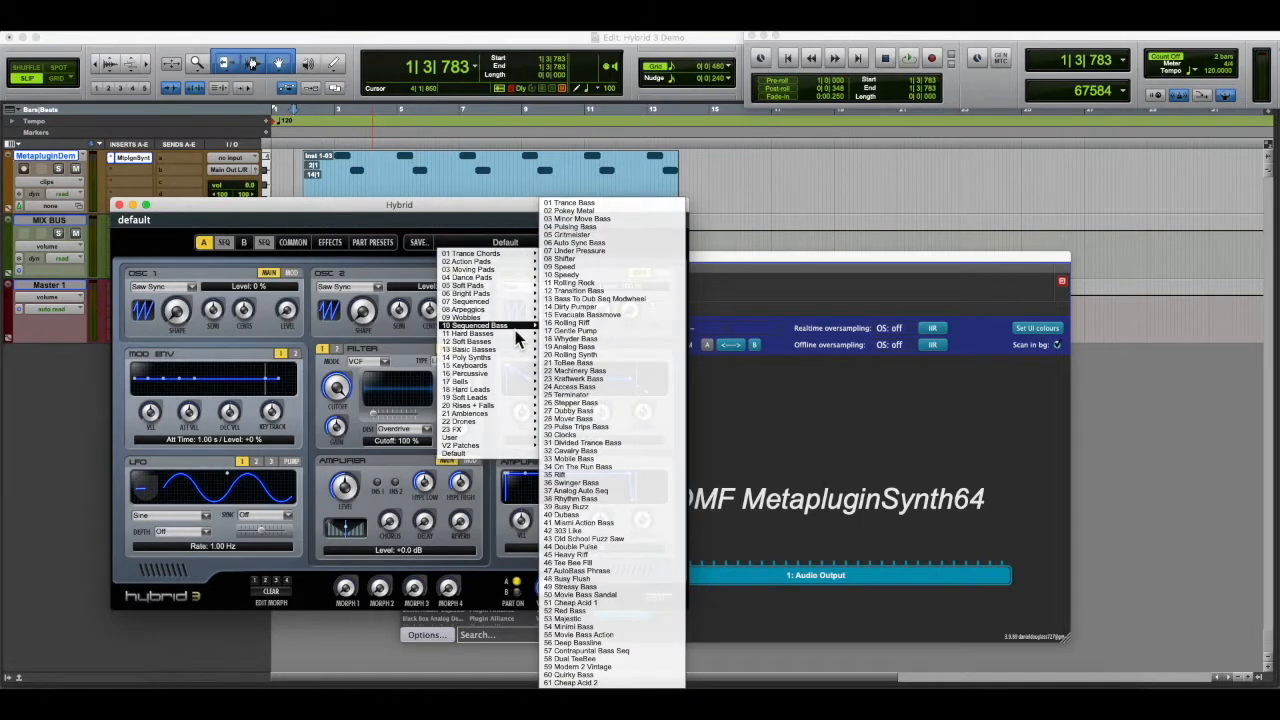
left_click(577, 275)
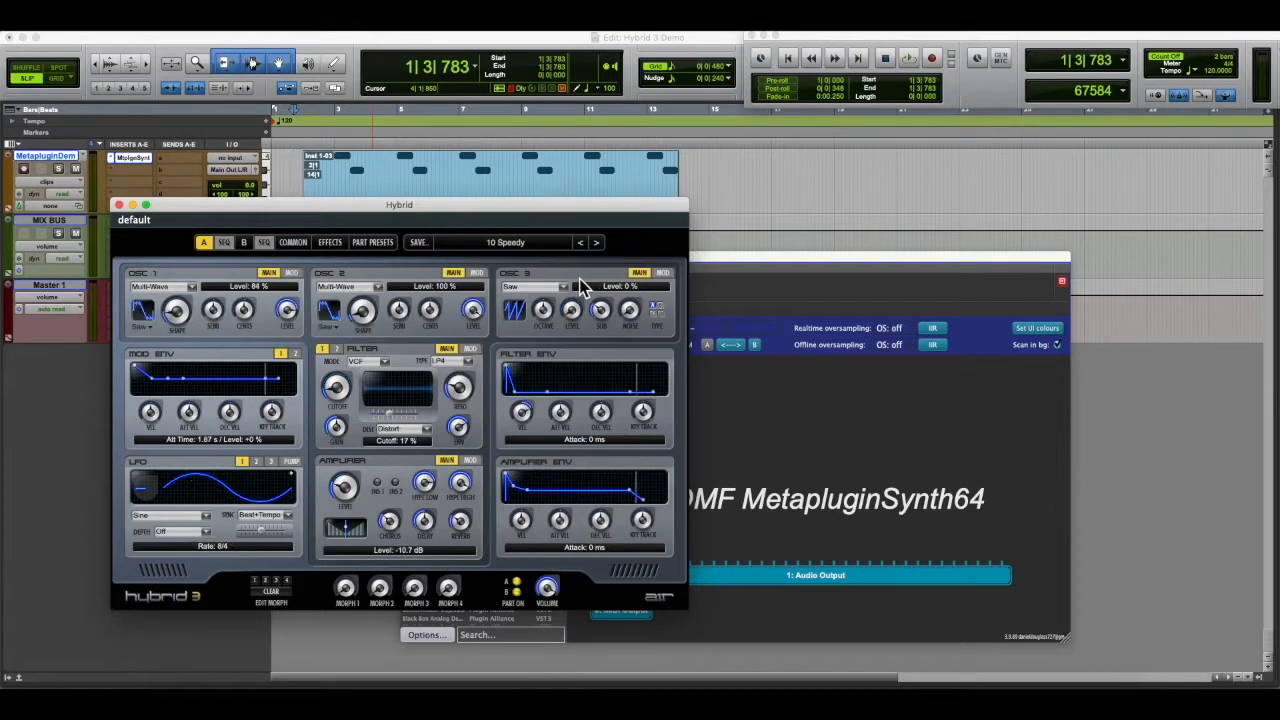
left_click(118, 204)
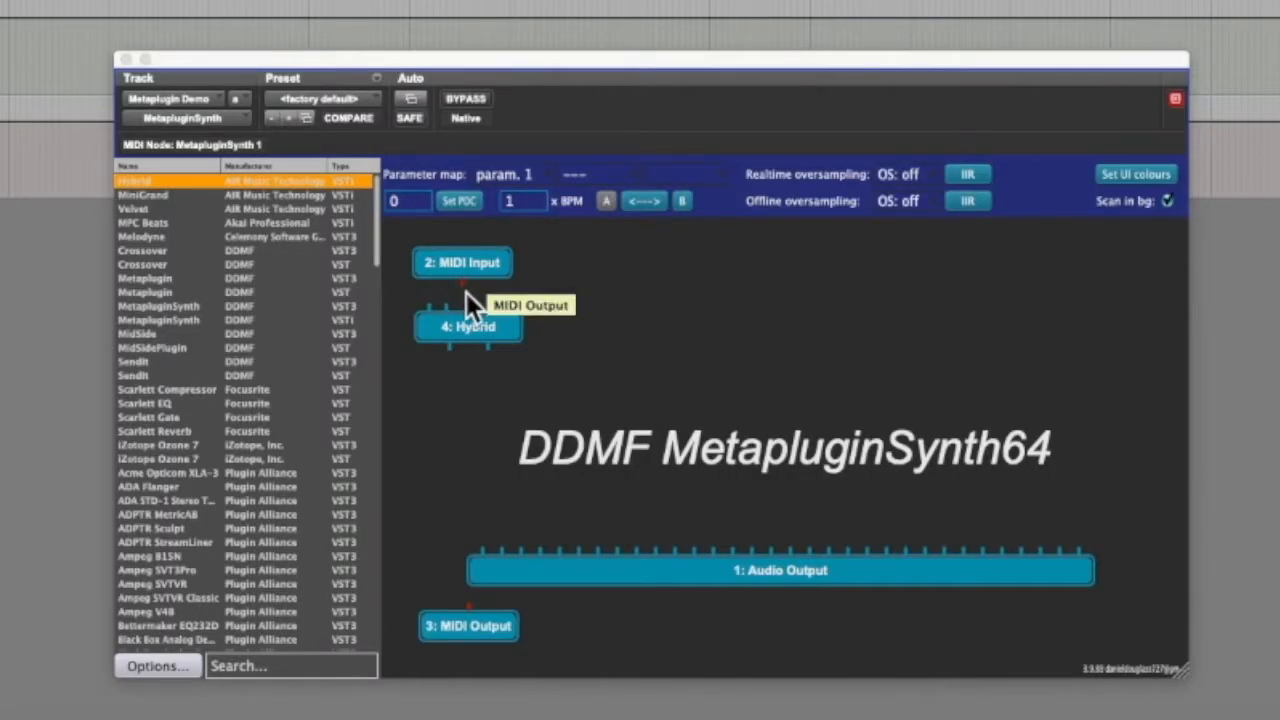
Connect MIDI Input to Hybrid's MIDI input and Hybrid's two outputs to the first two Audio Output channels, then place the cursor at the clip's start.
left_click_drag(466, 289, 481, 351)
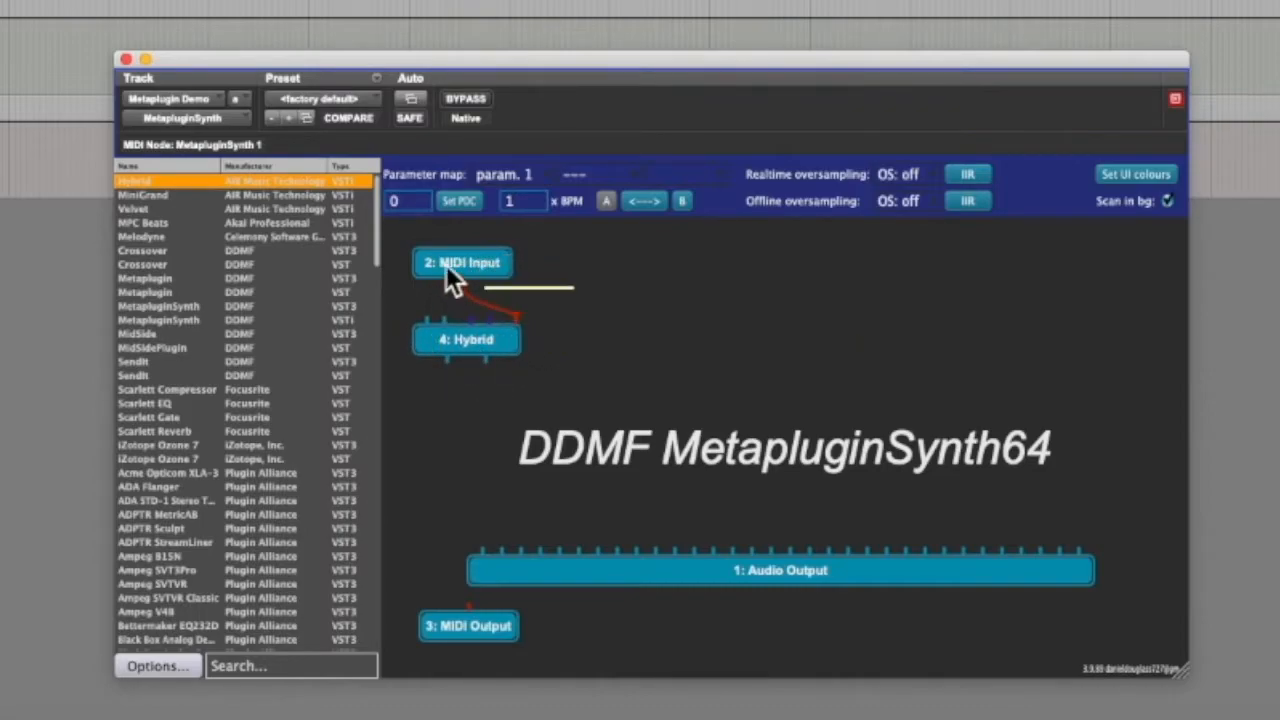
left_click_drag(450, 365, 484, 552)
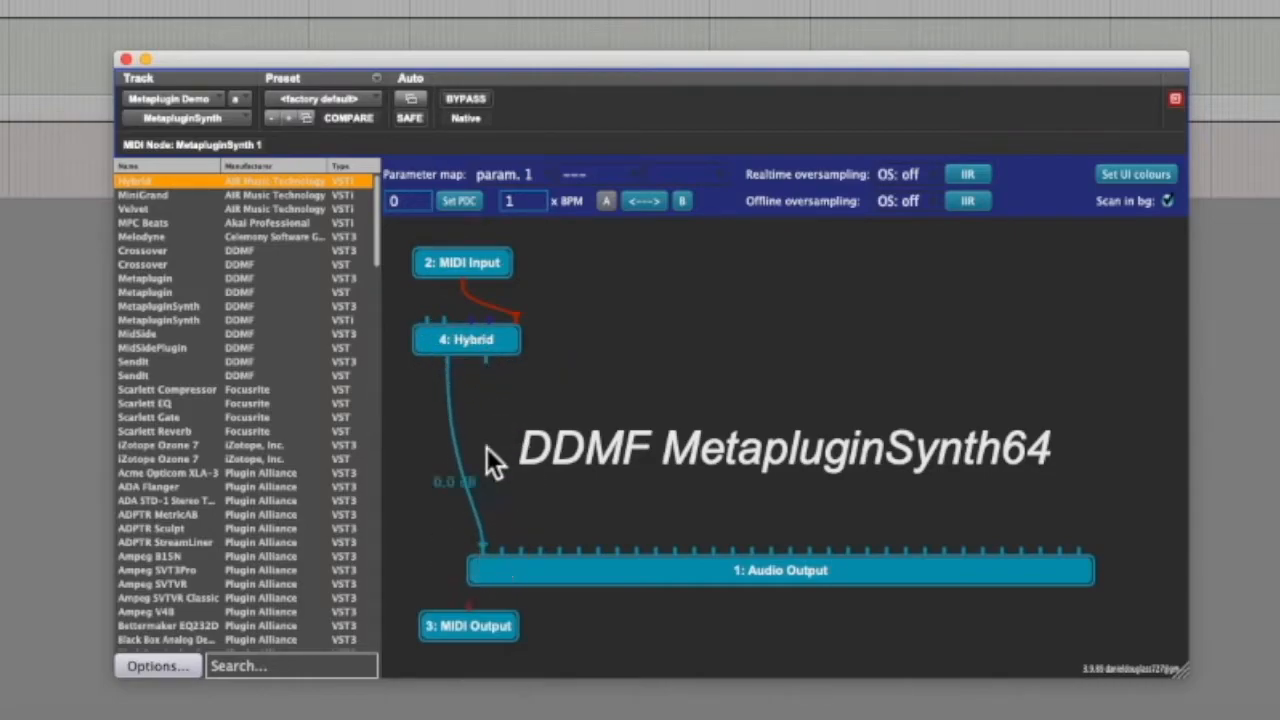
left_click_drag(491, 360, 500, 558)
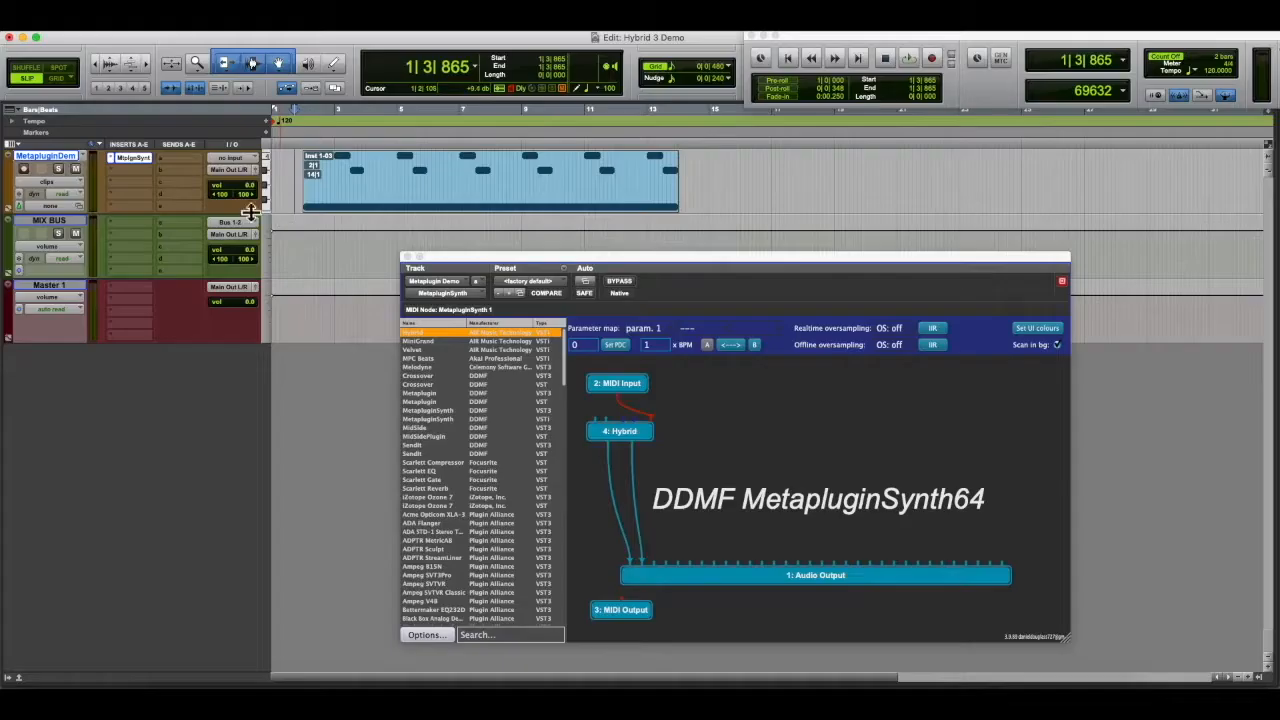
left_click(299, 170)
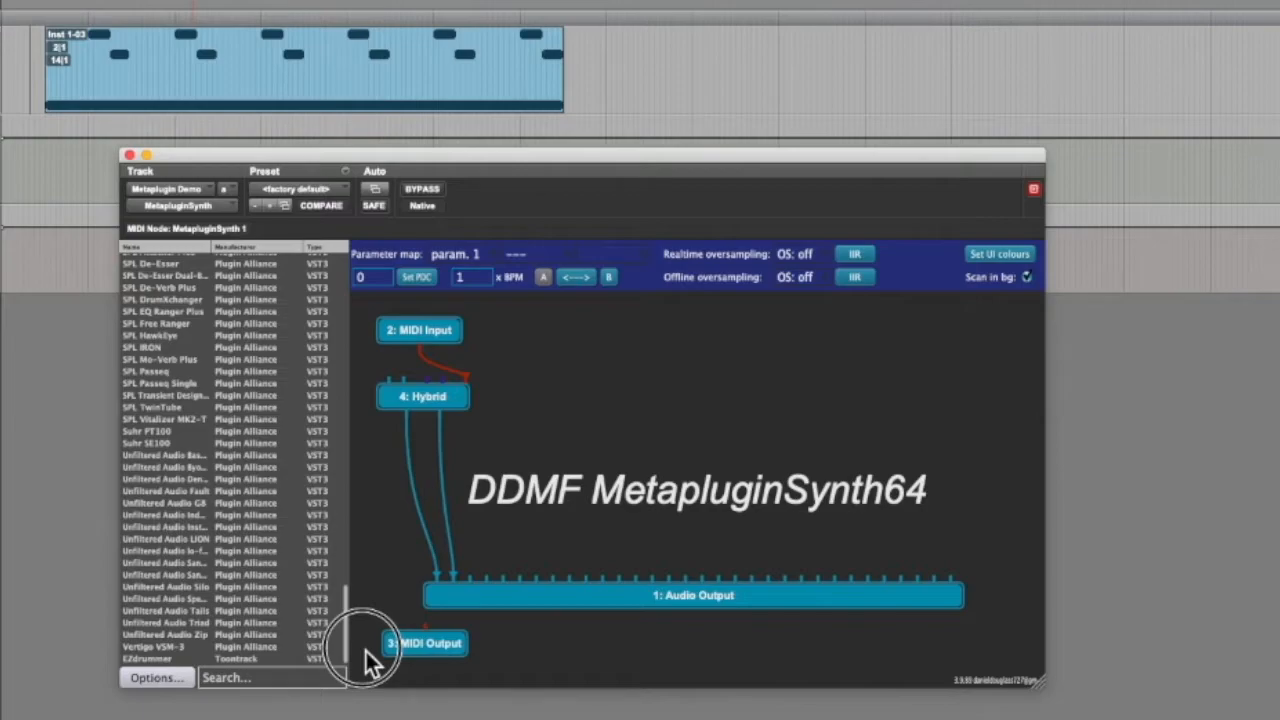
Add the bx_2098 EQ plug-in to the graph between Hybrid and Audio Output.
left_click_drag(349, 649, 353, 356)
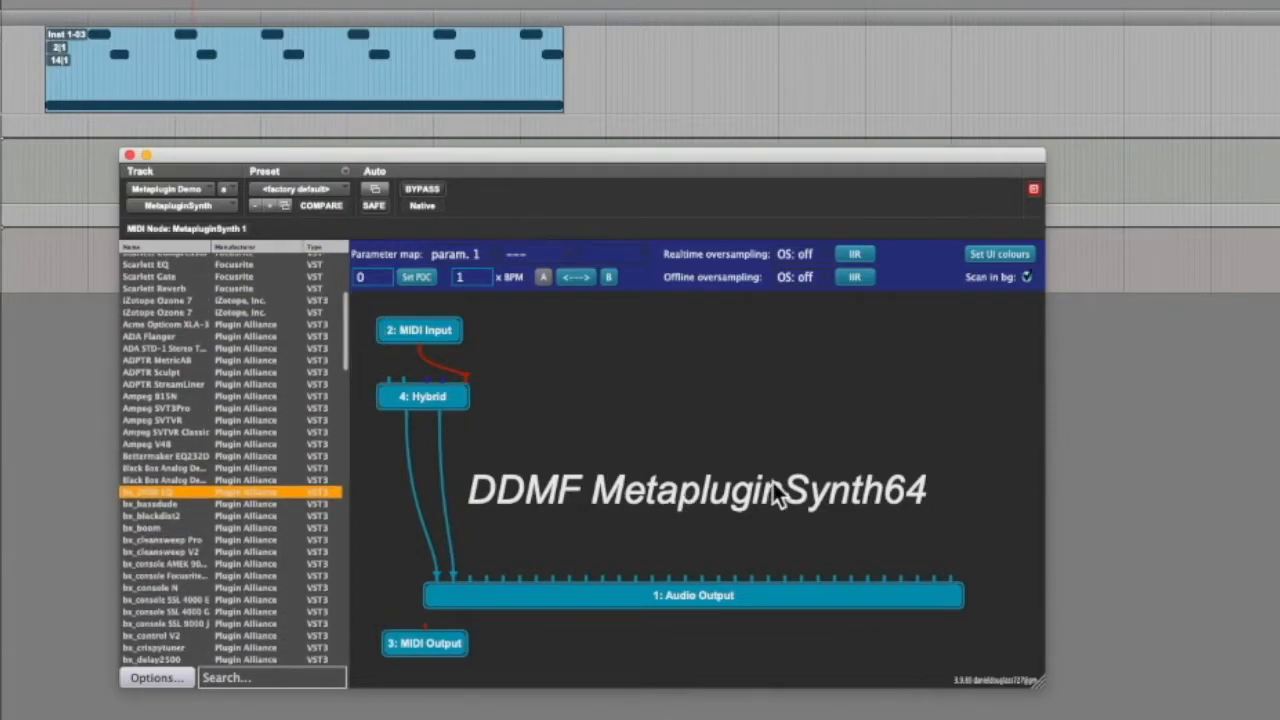
left_click(176, 493)
left_click_drag(178, 493, 423, 471)
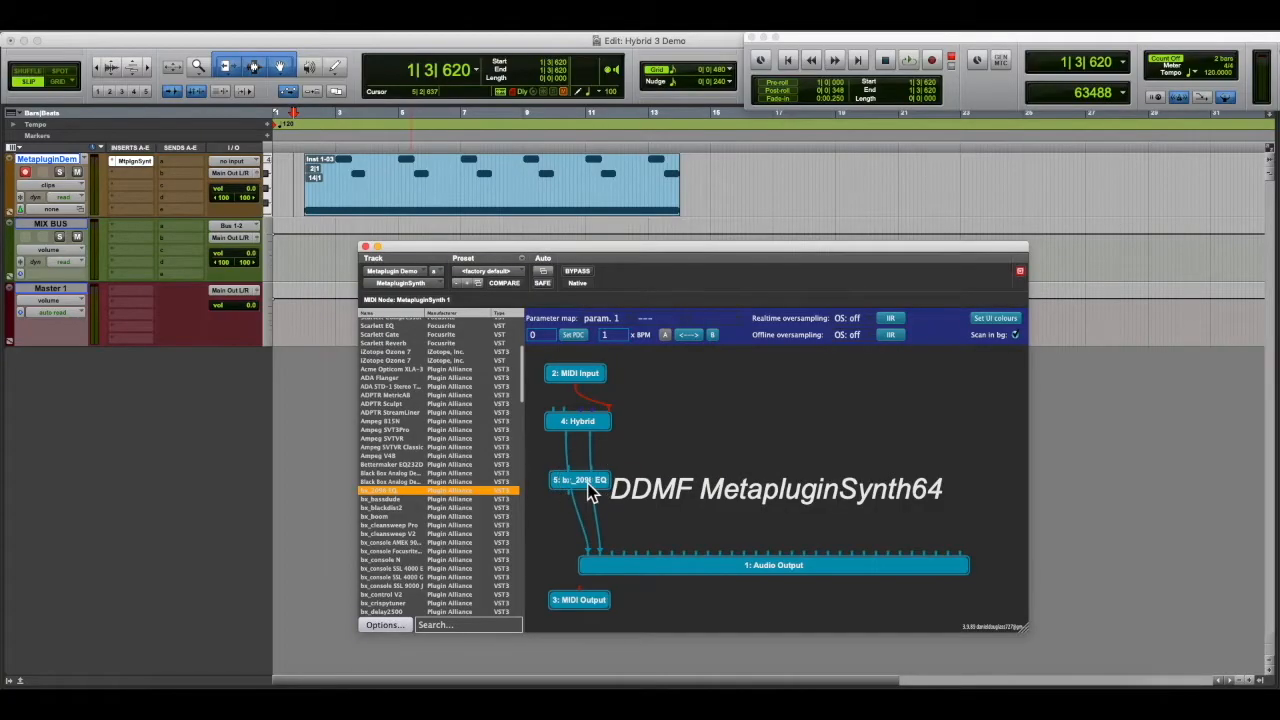
View the bx_2098 EQ's editor window and close it.
double_click(590, 490)
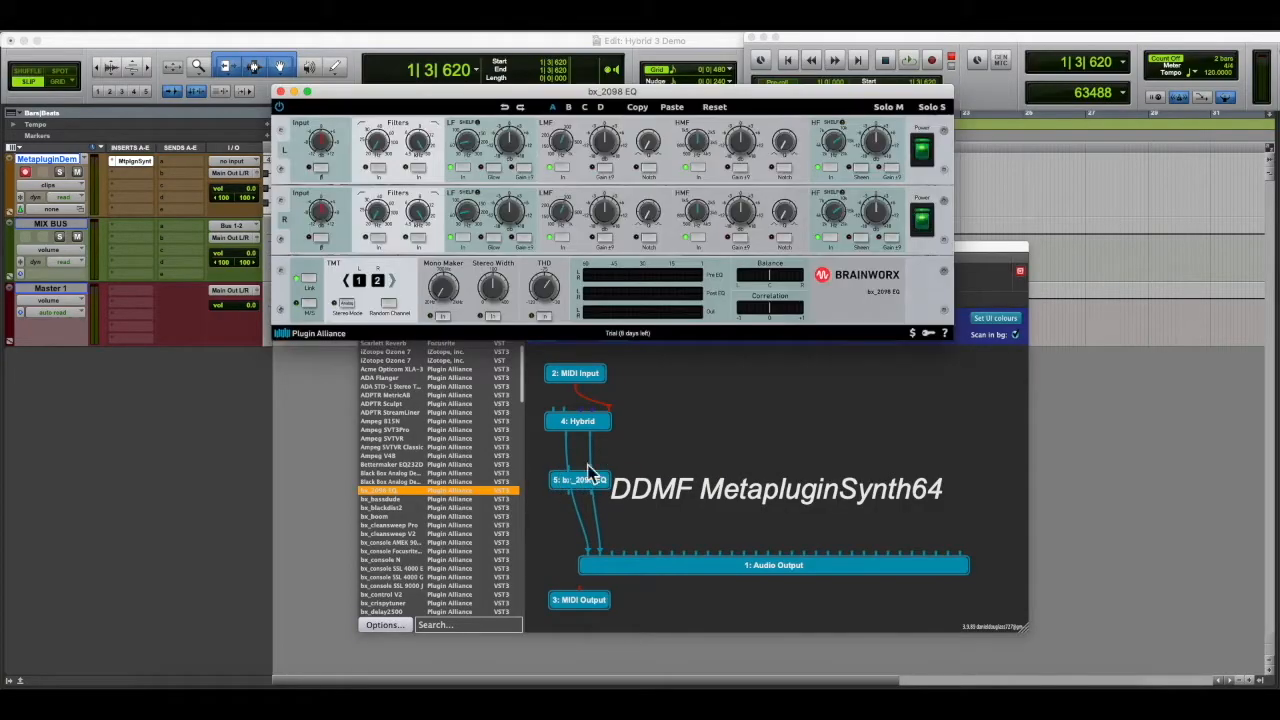
left_click_drag(678, 95, 465, 377)
left_click(90, 374)
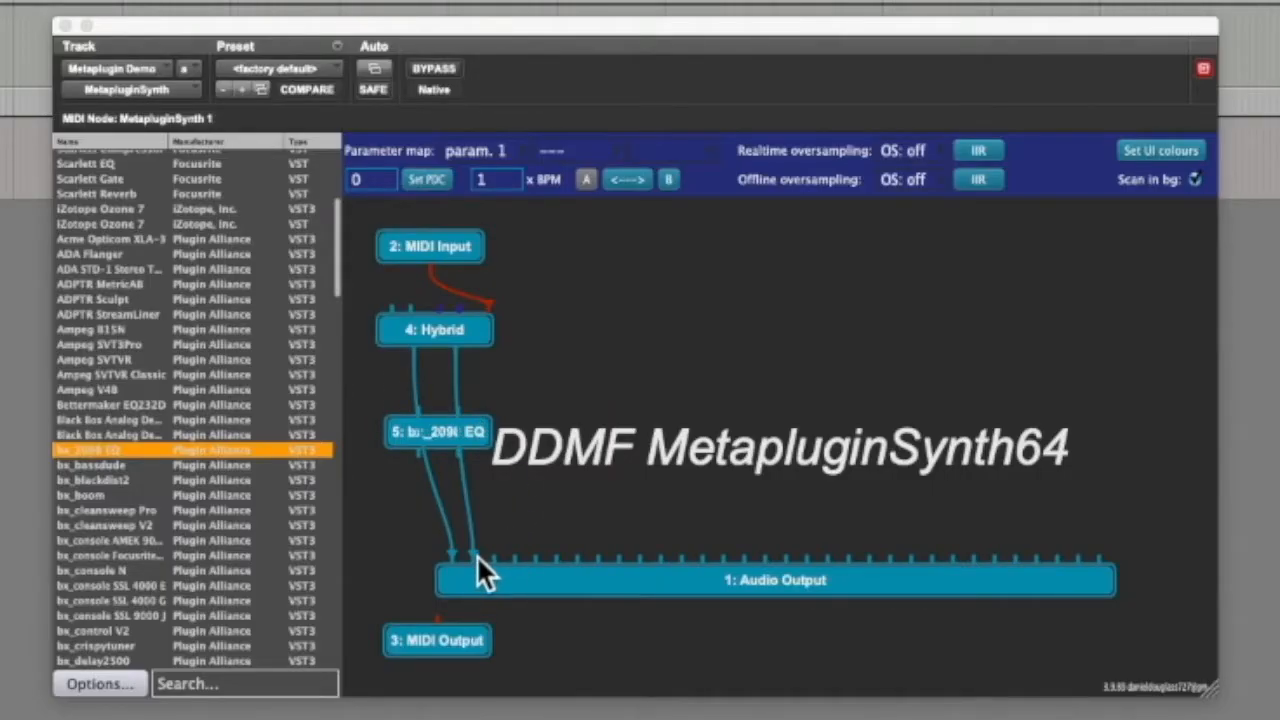
Reroute both Hybrid audio connections through the bx_2098 EQ and on to the first two Audio Output channels.
left_click_drag(476, 554, 469, 406)
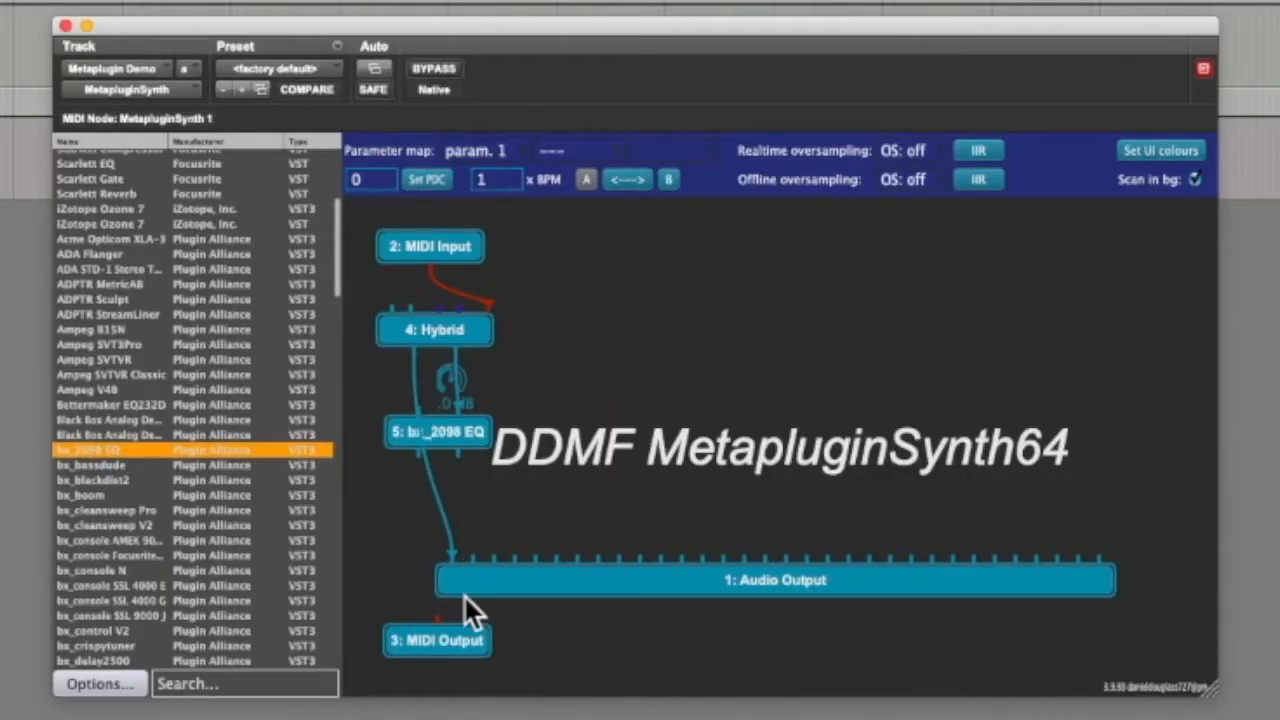
mouse_move(456, 553)
left_mouse_down()
mouse_move(419, 412)
mouse_move(460, 560)
left_mouse_up()
left_click_drag(475, 538, 477, 553)
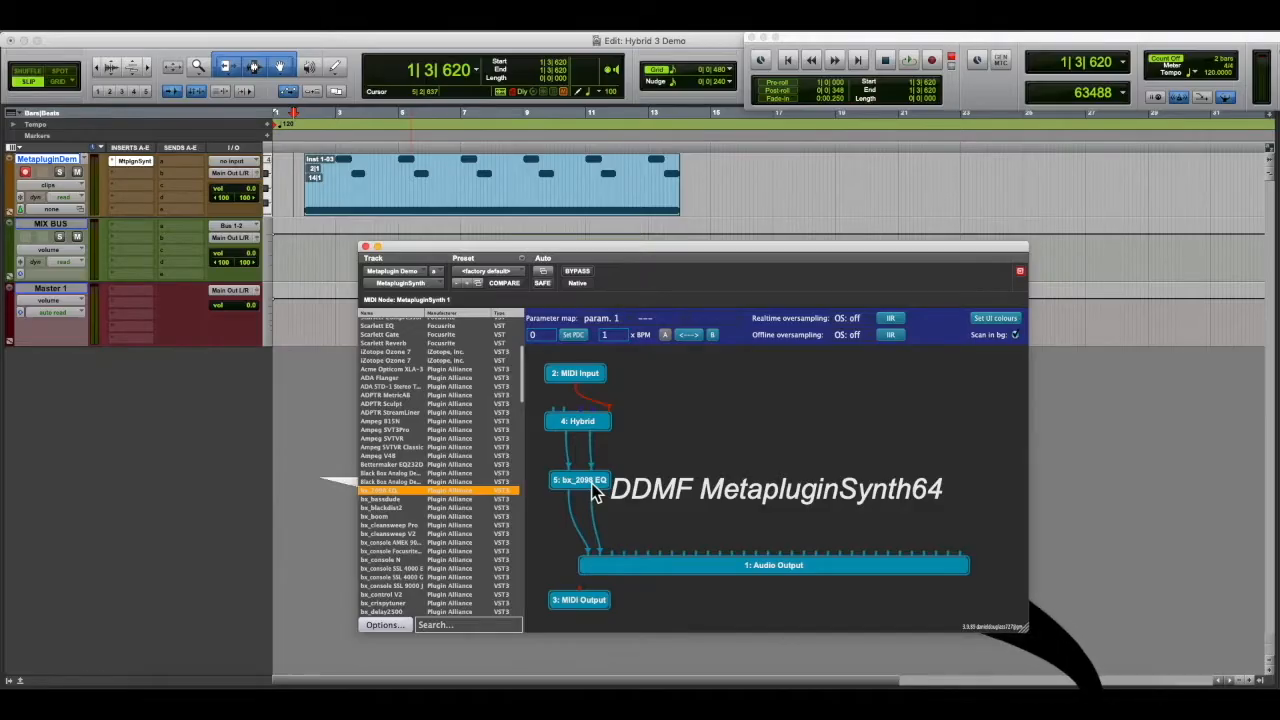
In the bx_2098 EQ, cut the LMF gain, slightly boost the HMF gain, cut and restore the LF gain, and close the editor.
double_click(585, 481)
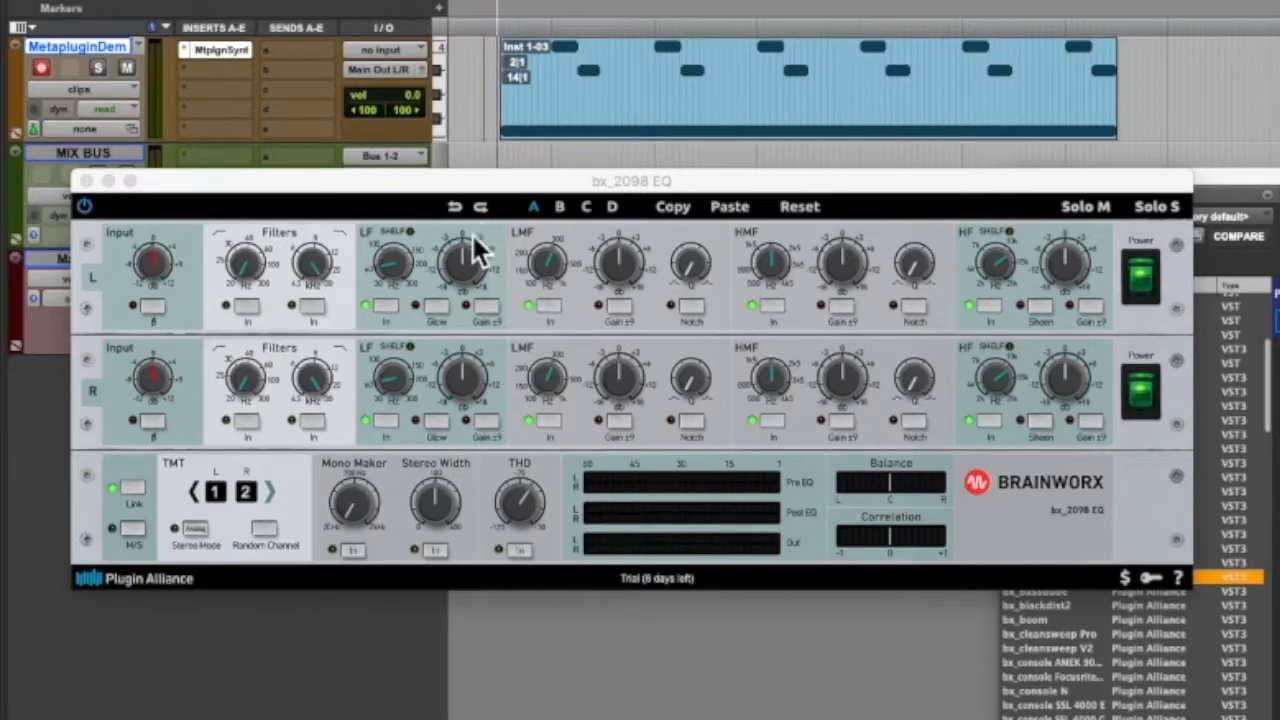
left_click_drag(462, 254, 453, 297)
left_click_drag(618, 256, 608, 298)
mouse_move(837, 266)
left_mouse_down()
mouse_move(836, 300)
mouse_move(849, 239)
mouse_move(843, 254)
left_mouse_up()
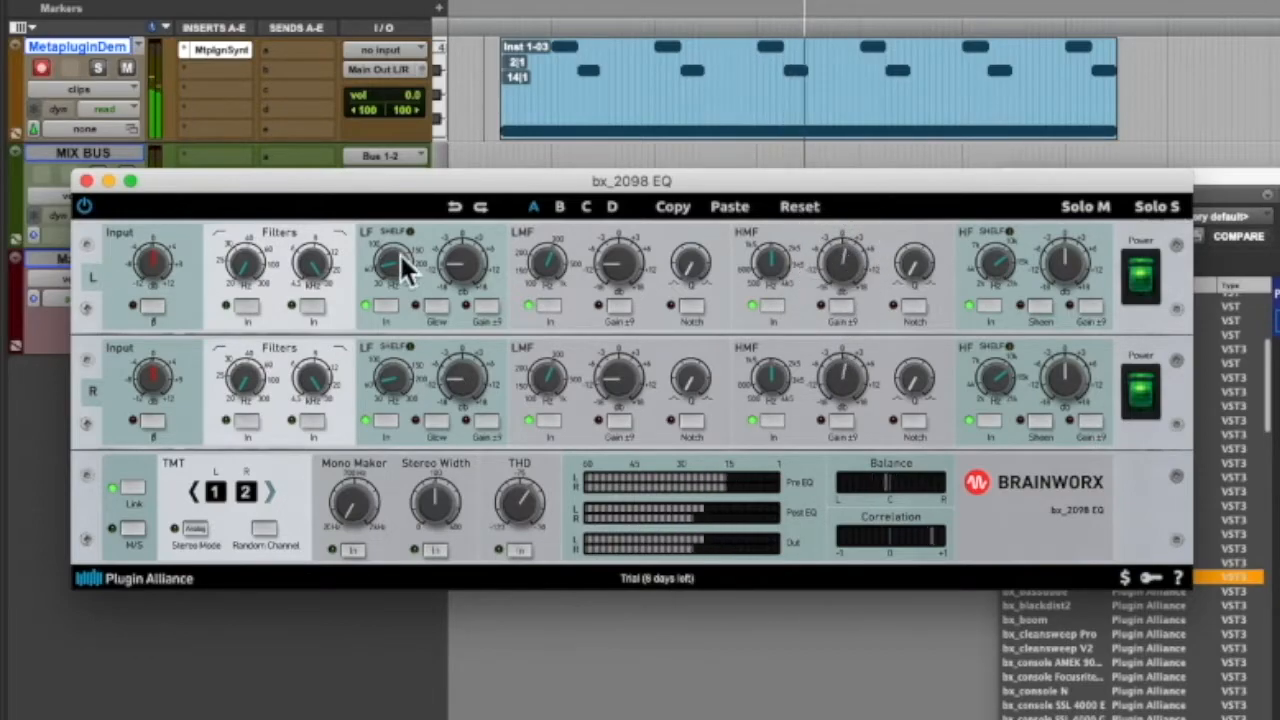
left_click_drag(457, 270, 460, 222)
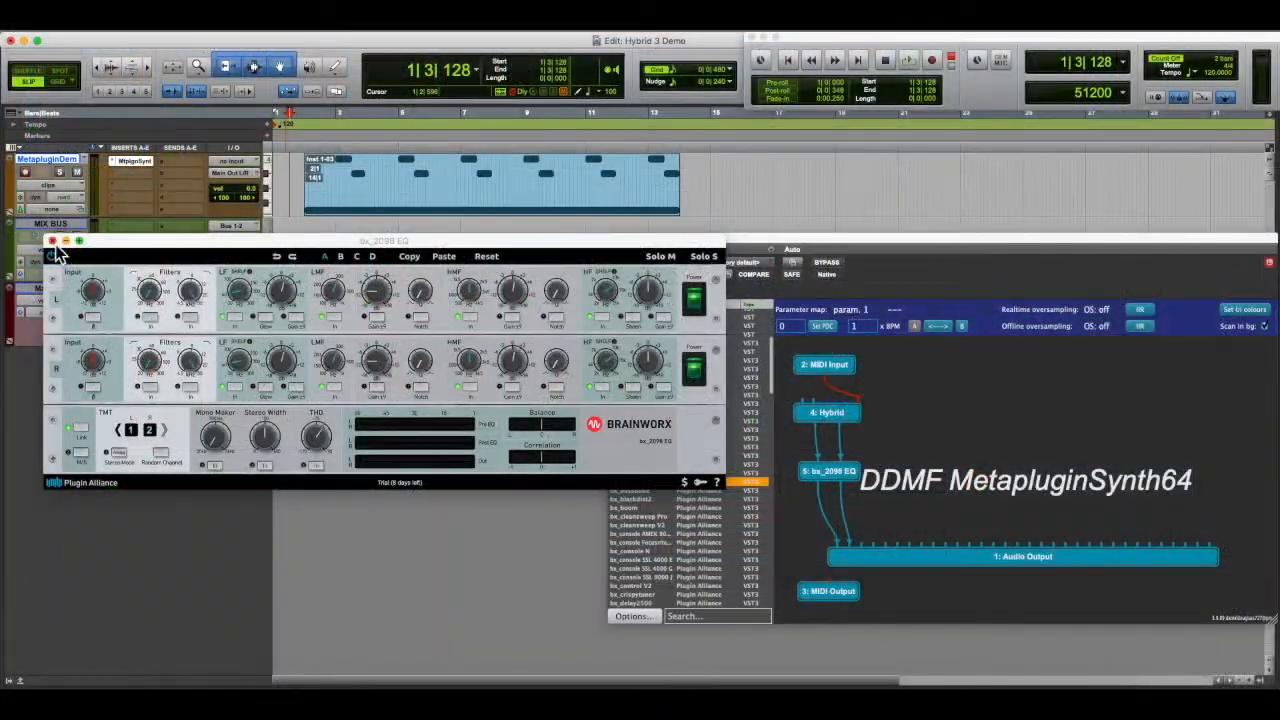
left_click(53, 242)
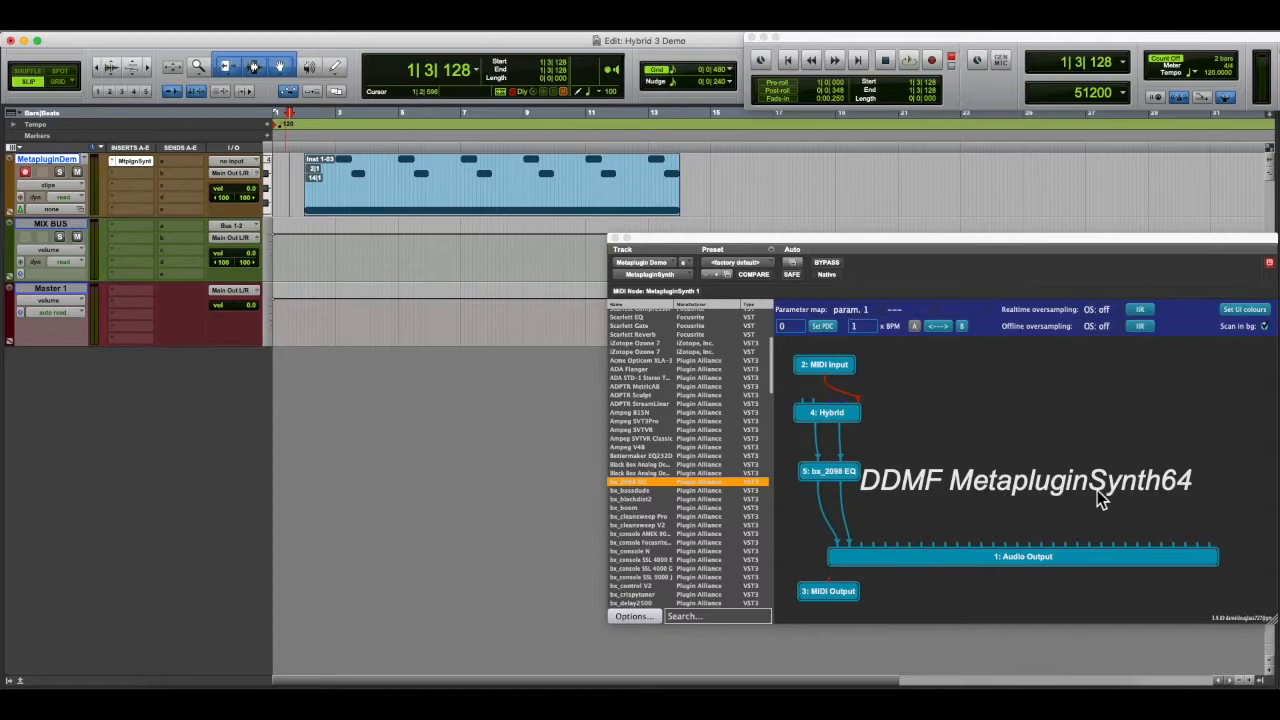
Save the current MetapluginSynth settings as a new preset called Meta Demo 2.
left_click_drag(1036, 243, 769, 255)
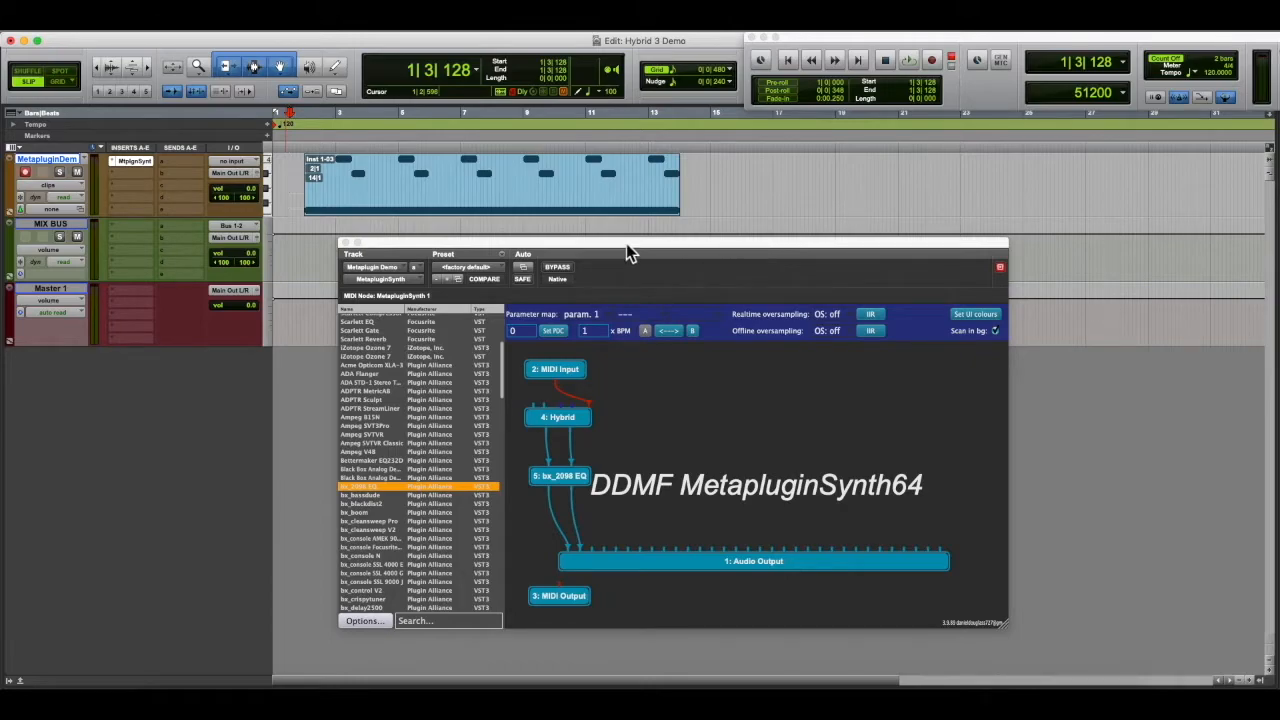
left_click(503, 255)
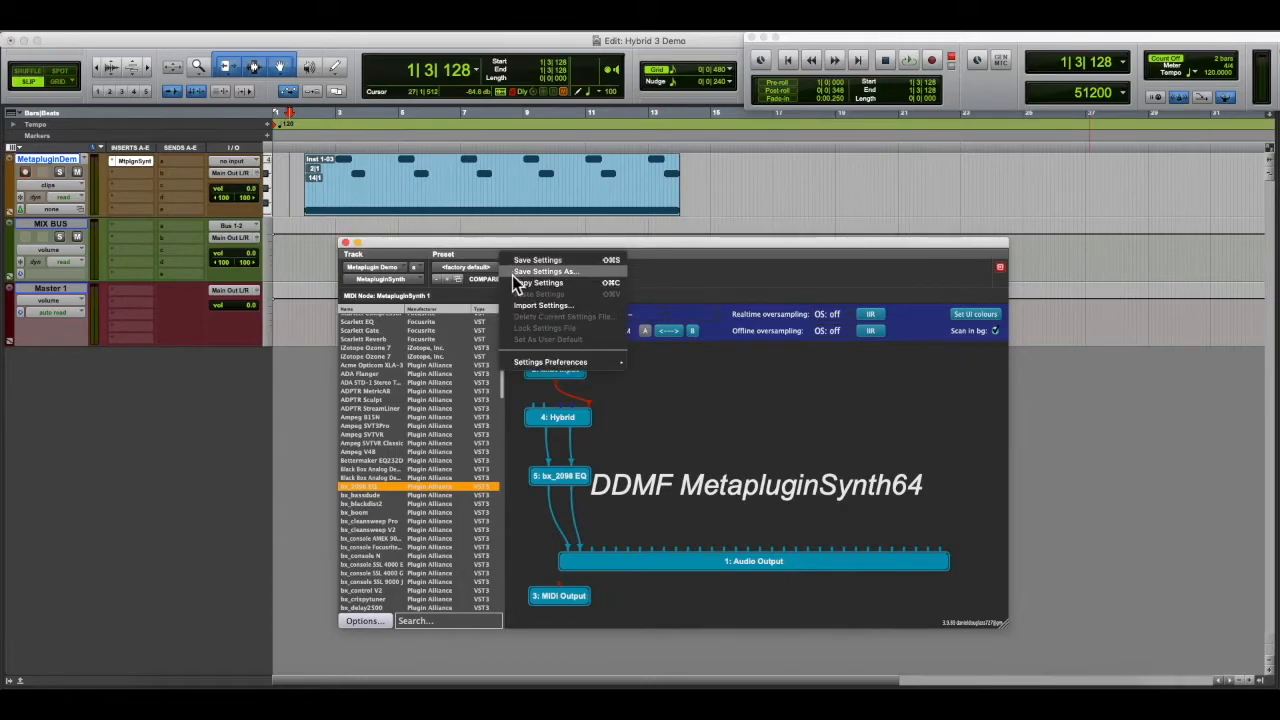
left_click(513, 275)
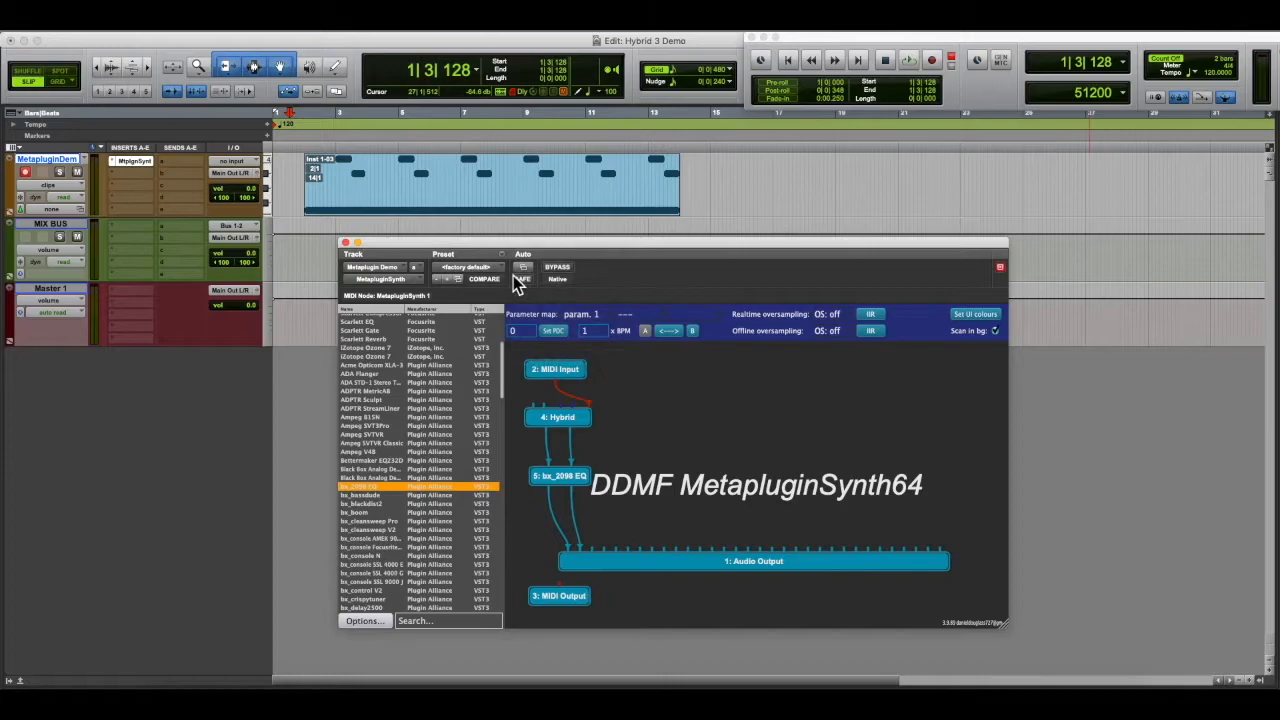
key("BackSpace")
type("Meta Demo 2")
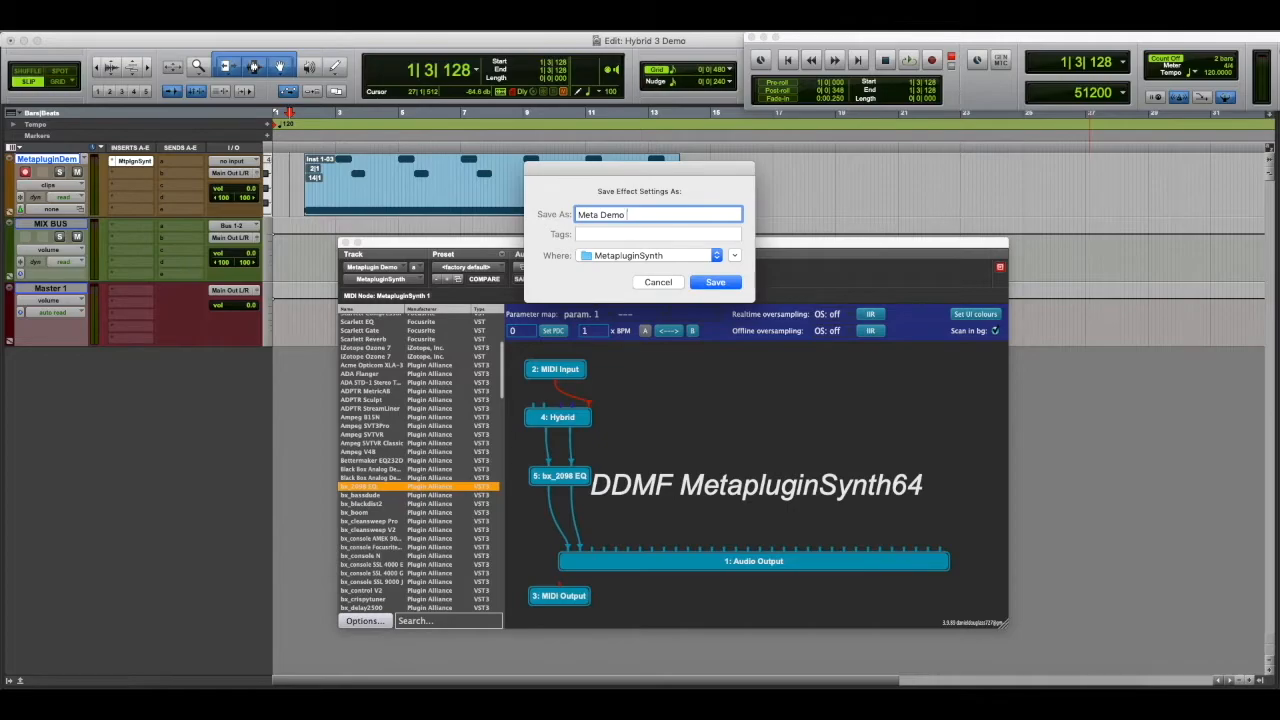
left_click(722, 286)
Load the Meta Demo preset and show the editor of its bx_saturator V2 plug-in beside the graph.
left_click(348, 70)
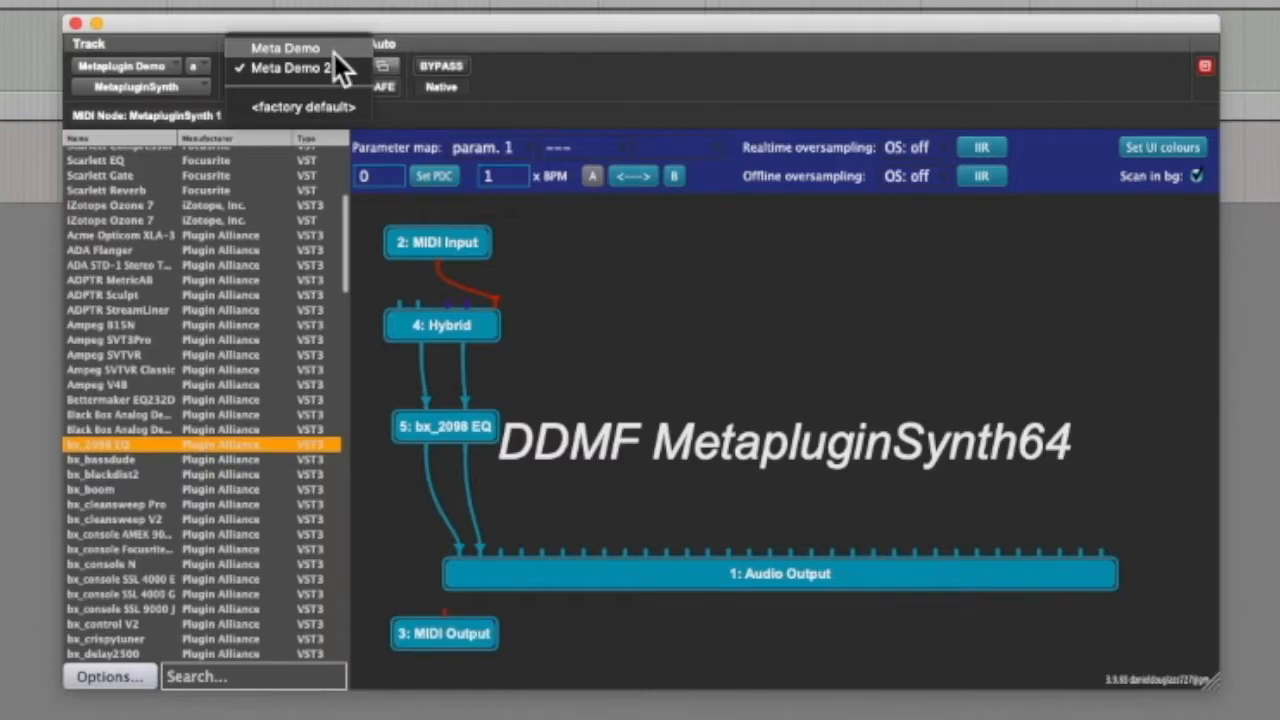
left_click(333, 51)
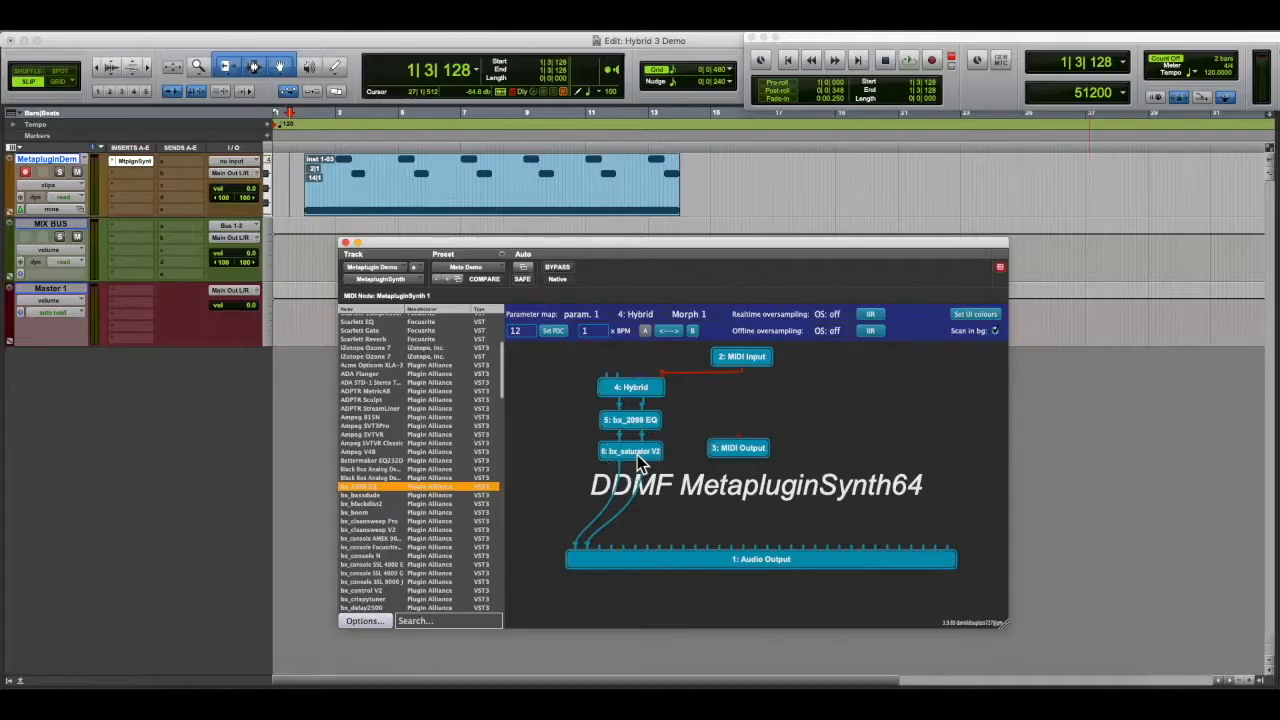
double_click(578, 388)
left_click_drag(289, 258, 296, 181)
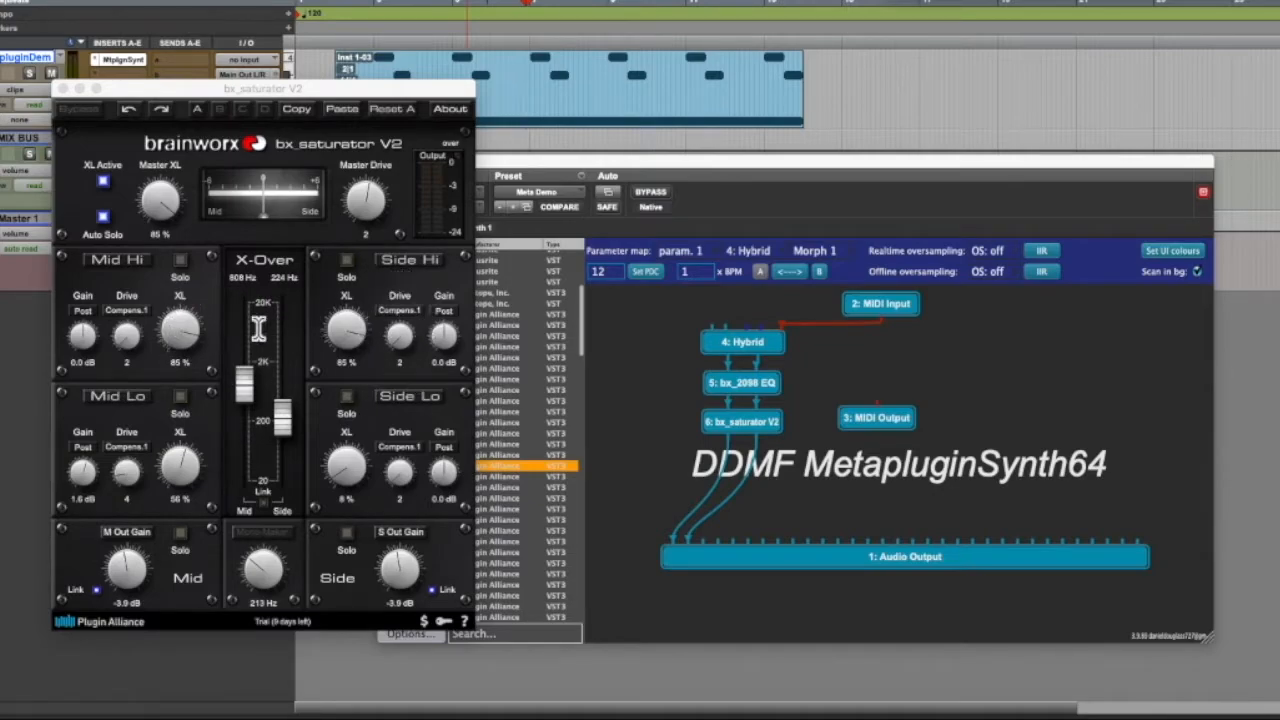
Play the clip from just before its start and toggle the bx_saturator V2 bypass to compare the sound.
left_click(327, 70)
key("space")
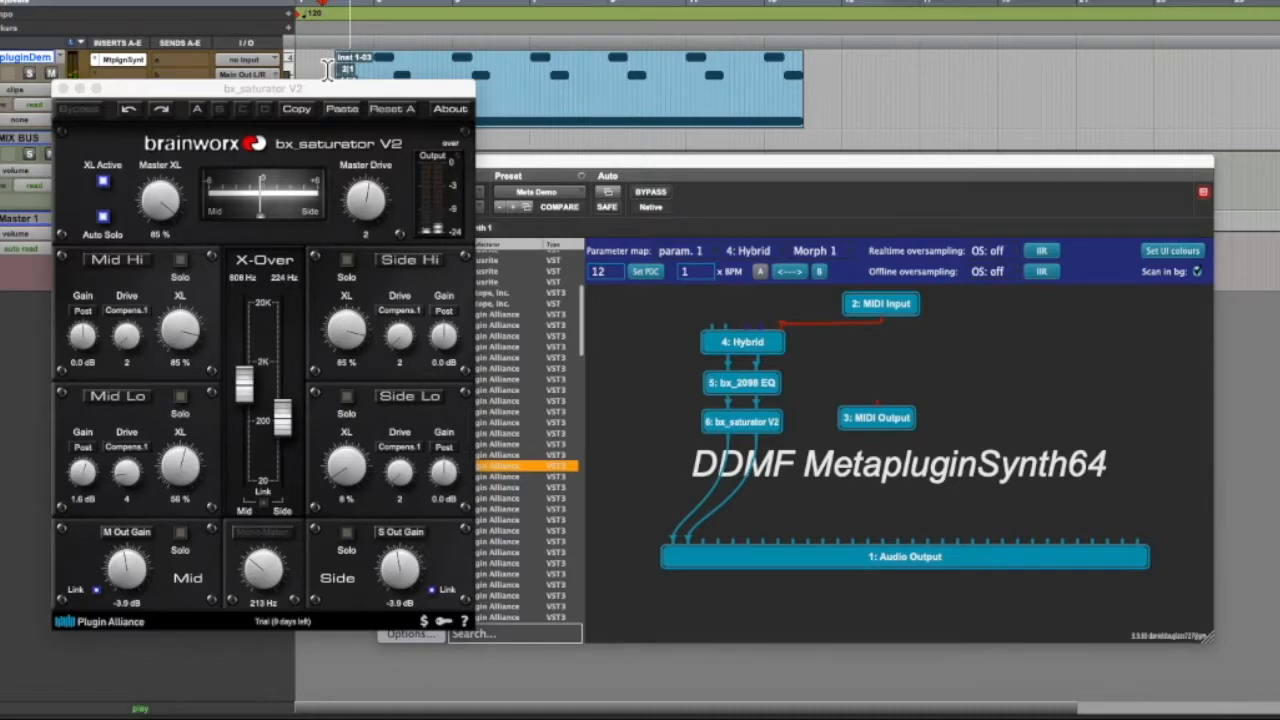
left_click(93, 120)
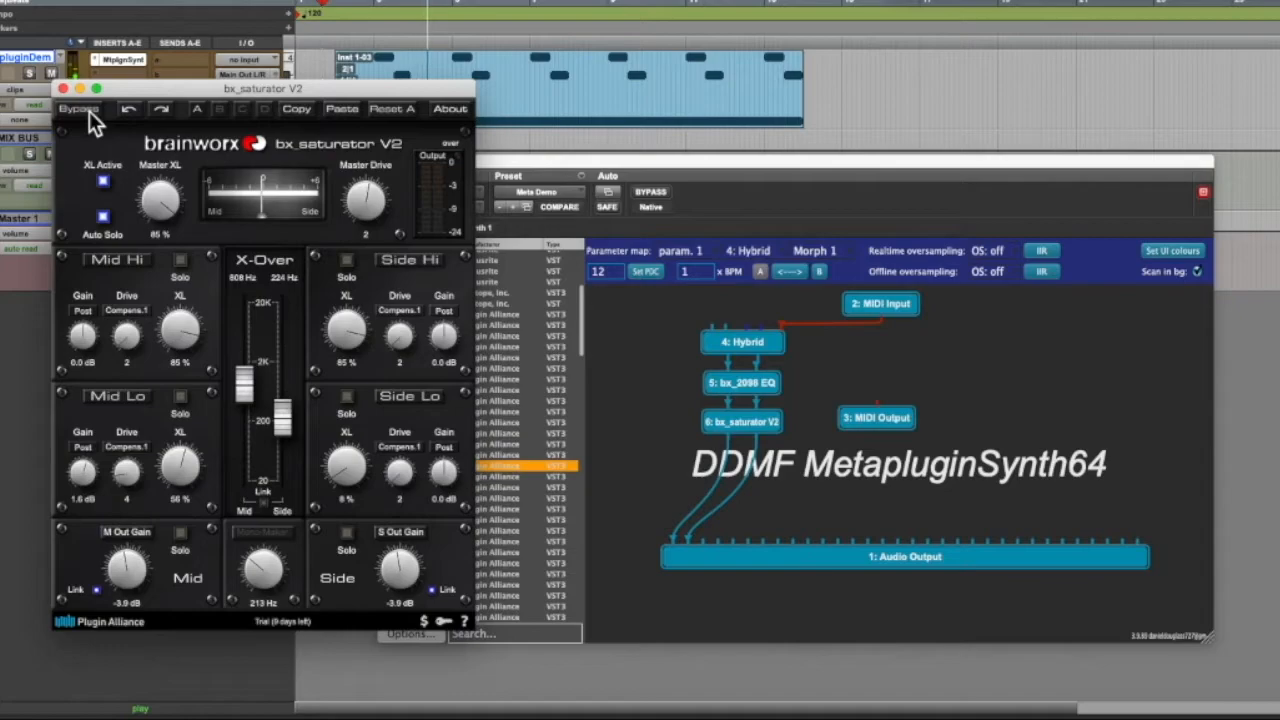
left_click(88, 112)
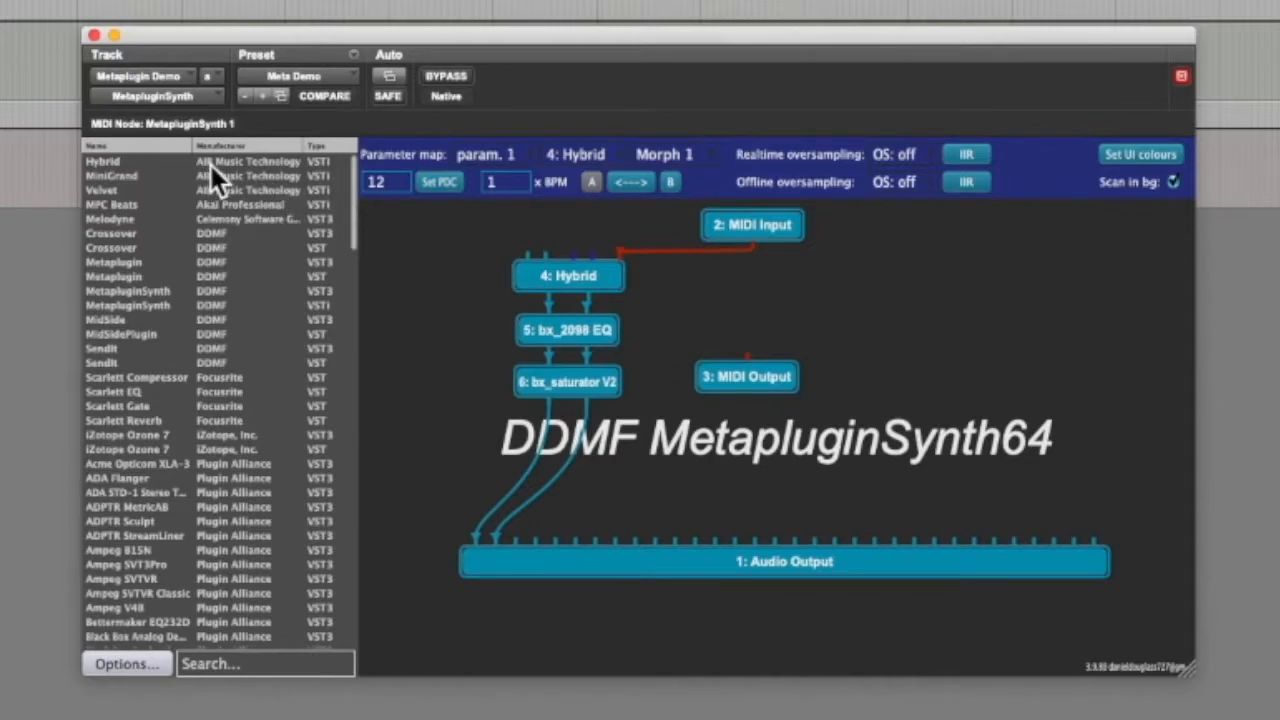
Add a second Hybrid instrument to the graph and load its Soft Pads preset 09 Nice Strings.
left_click_drag(211, 165, 992, 252)
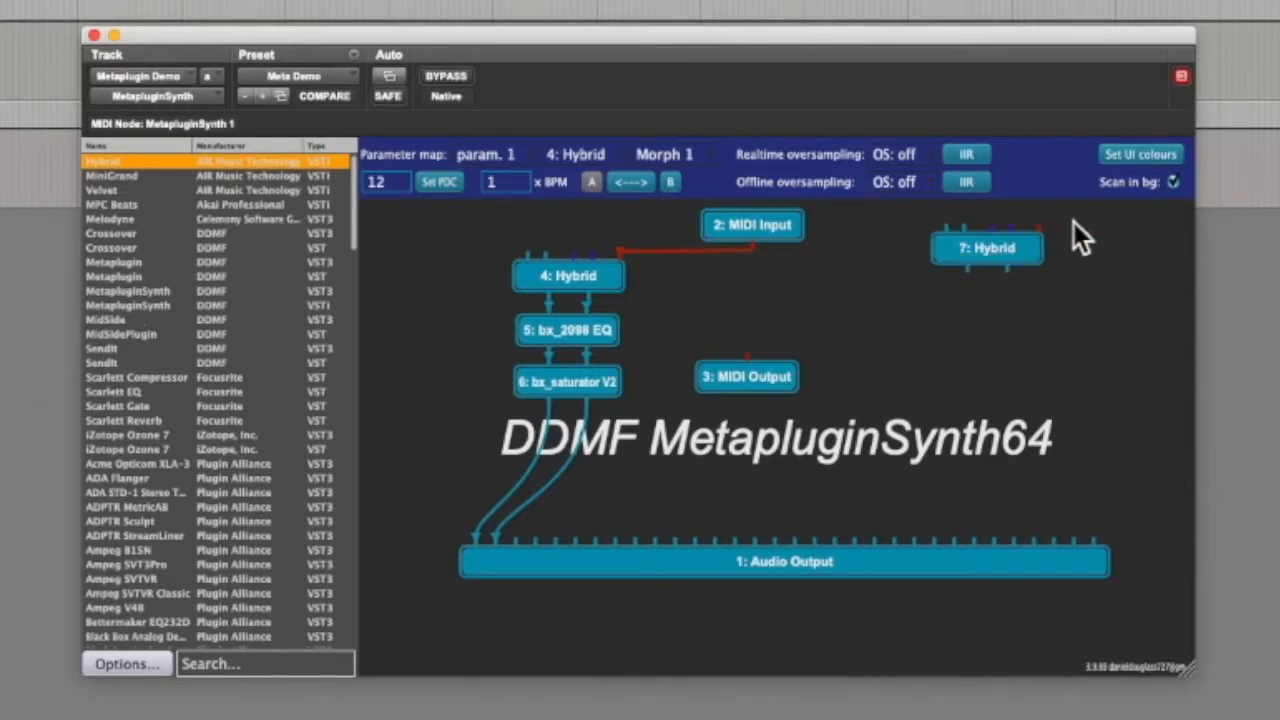
left_click_drag(996, 255, 992, 273)
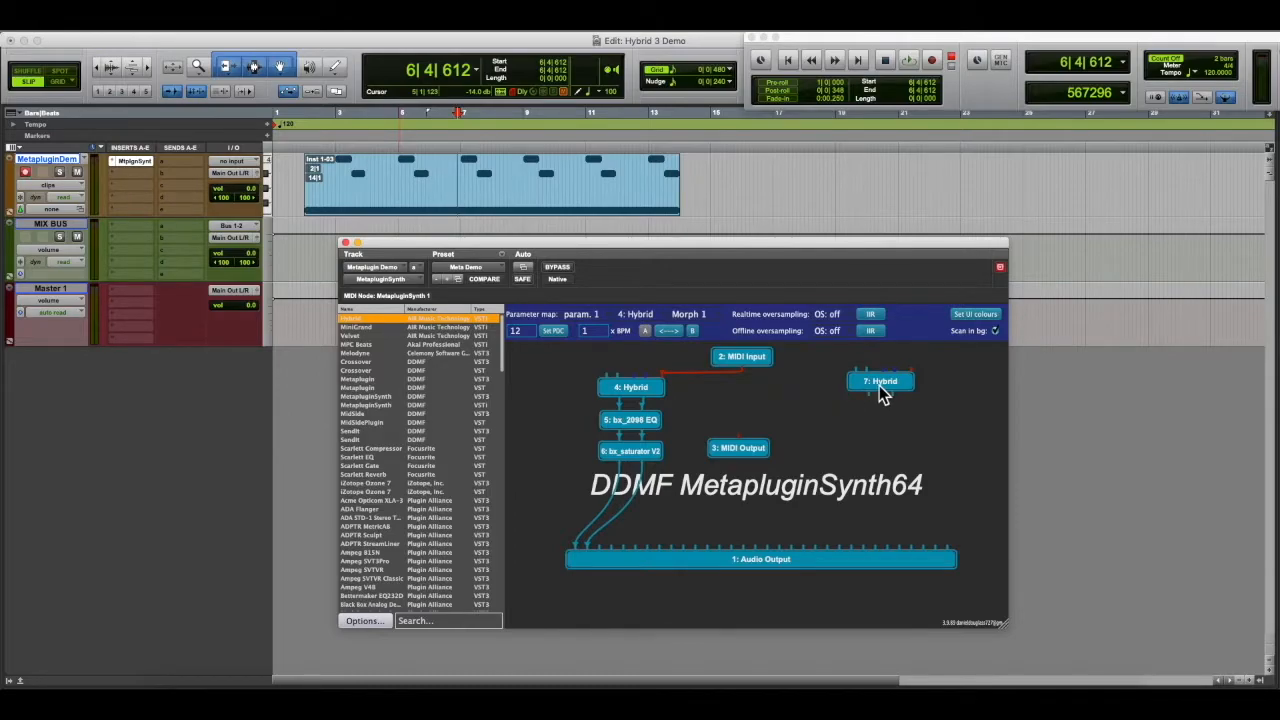
double_click(879, 386)
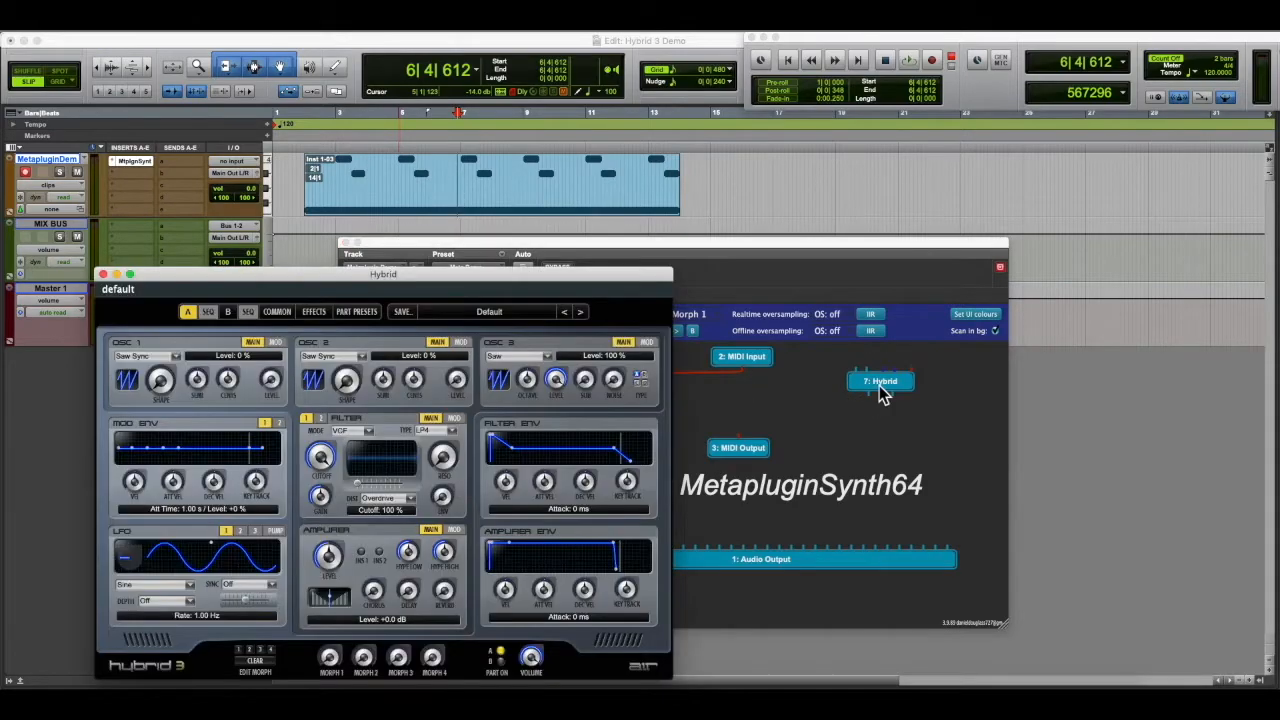
left_click(512, 312)
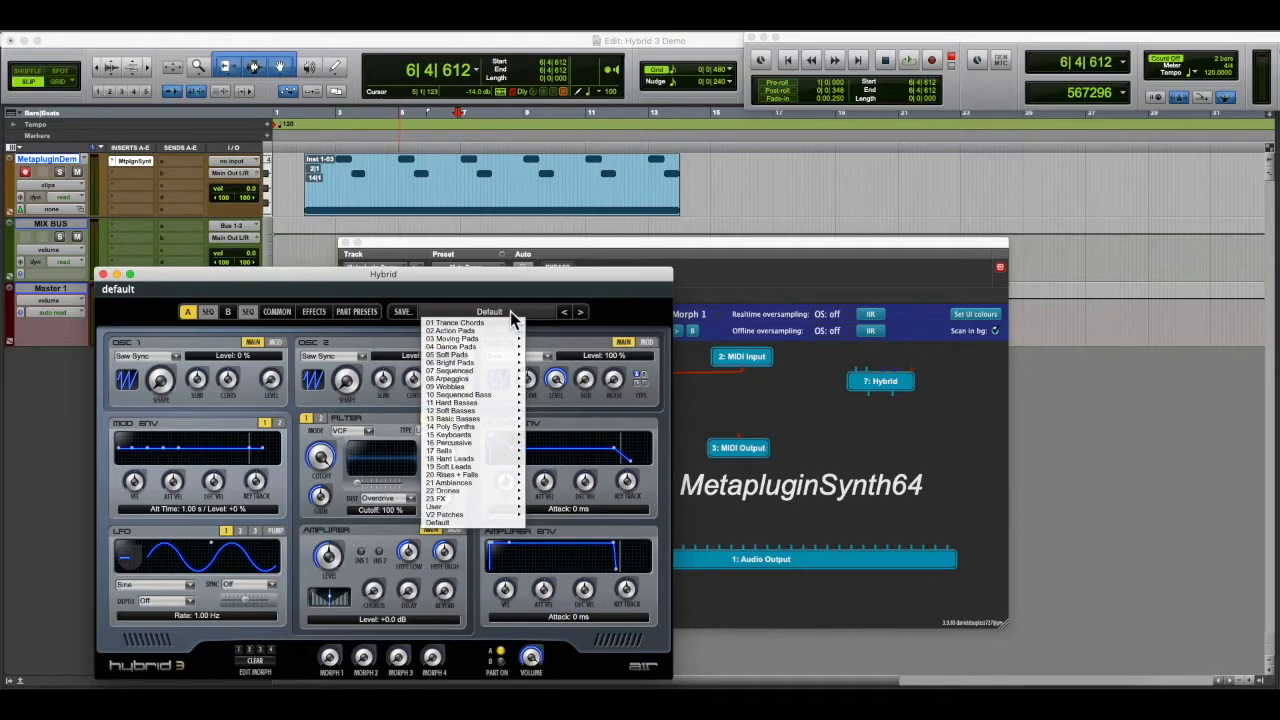
mouse_move(505, 355)
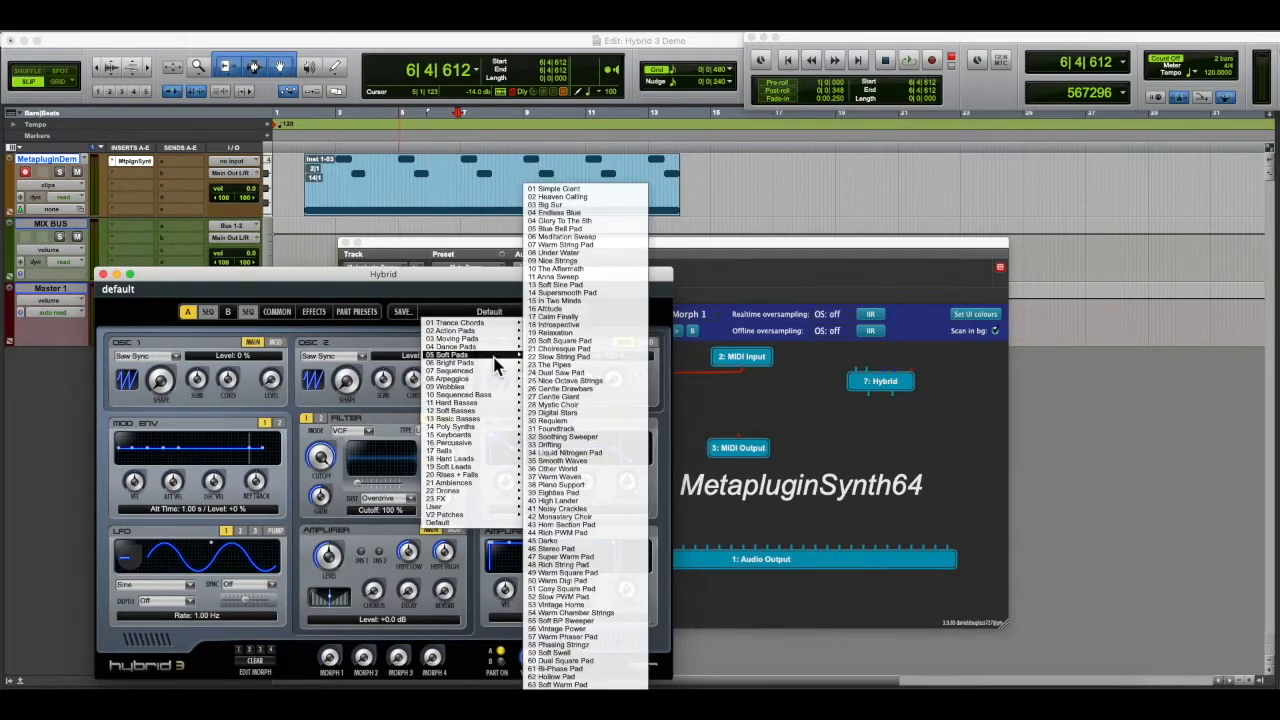
left_click(585, 264)
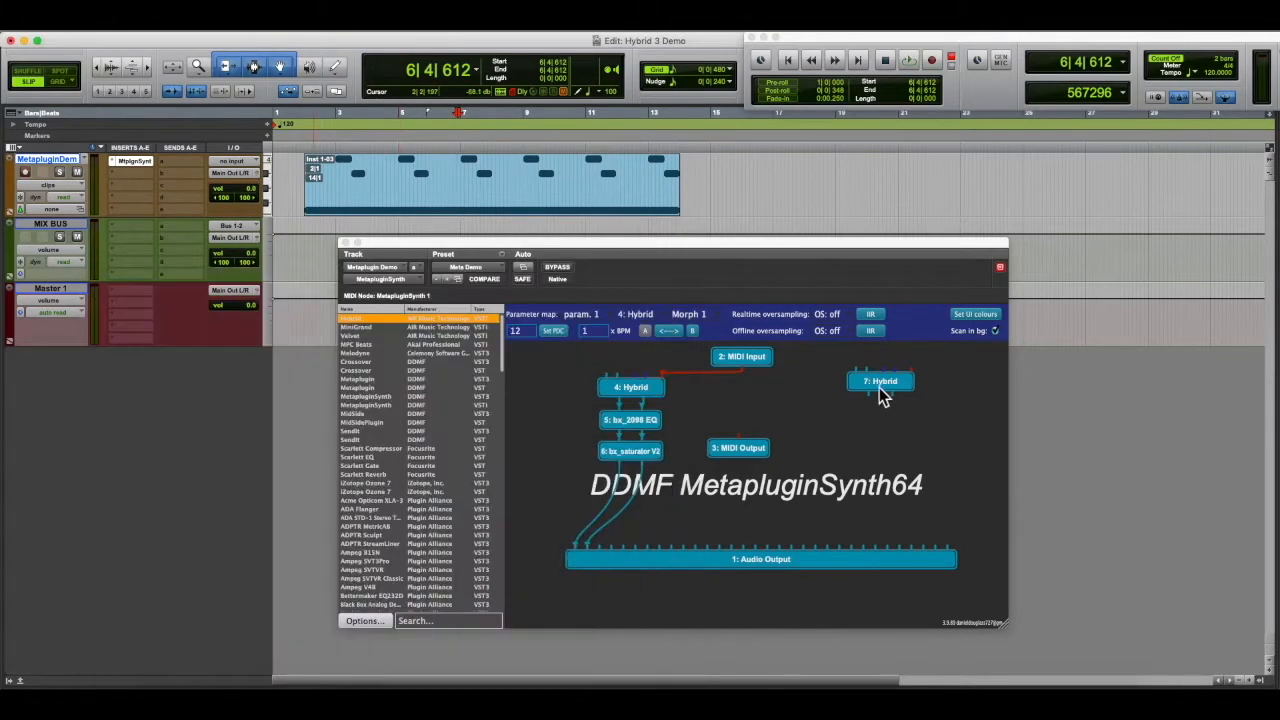
Wire the second Hybrid from MIDI Input to the first two Audio Output channels and play the clip to hear the layered sound.
left_click_drag(753, 383, 578, 546)
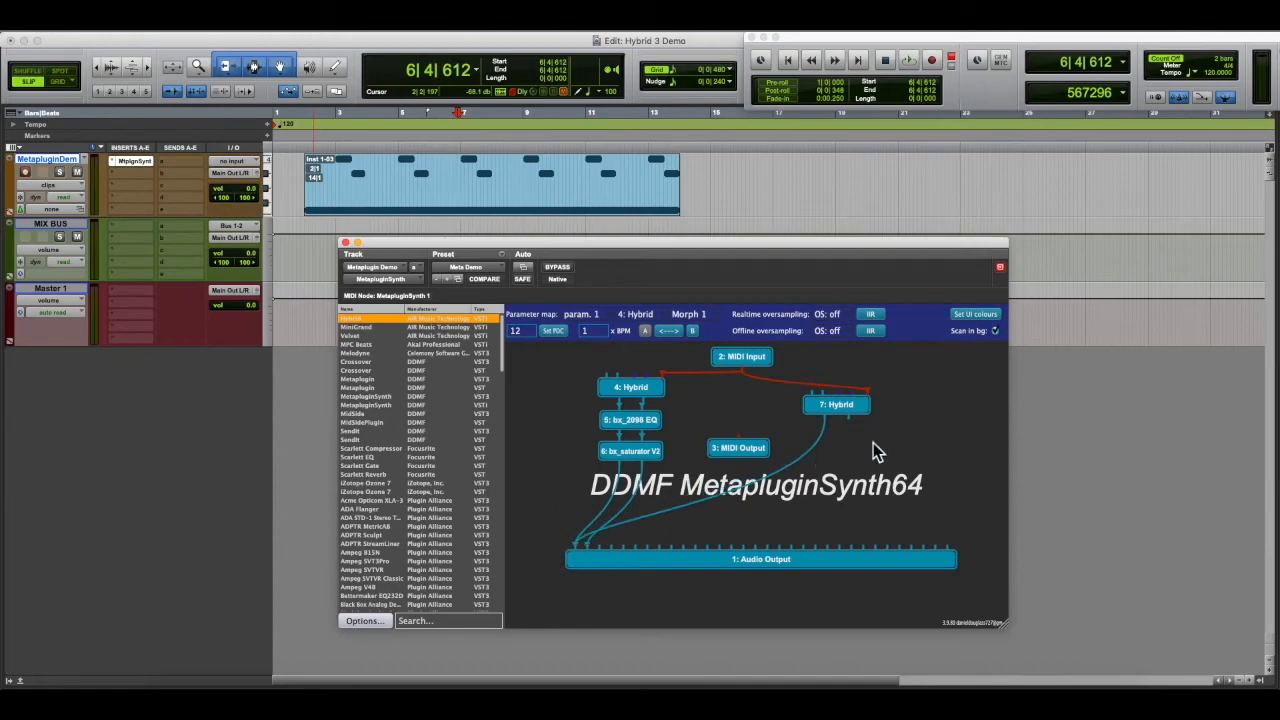
left_click_drag(850, 428, 584, 548)
double_click(853, 410)
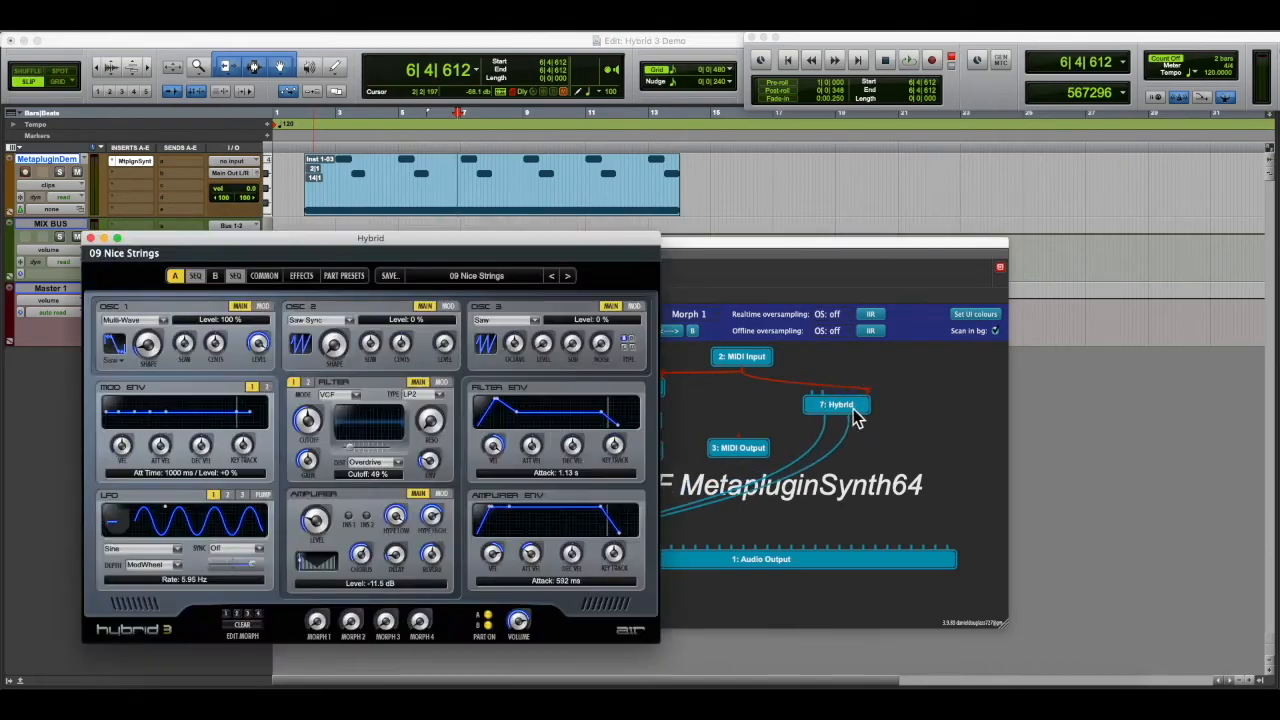
left_click(295, 180)
key("space")
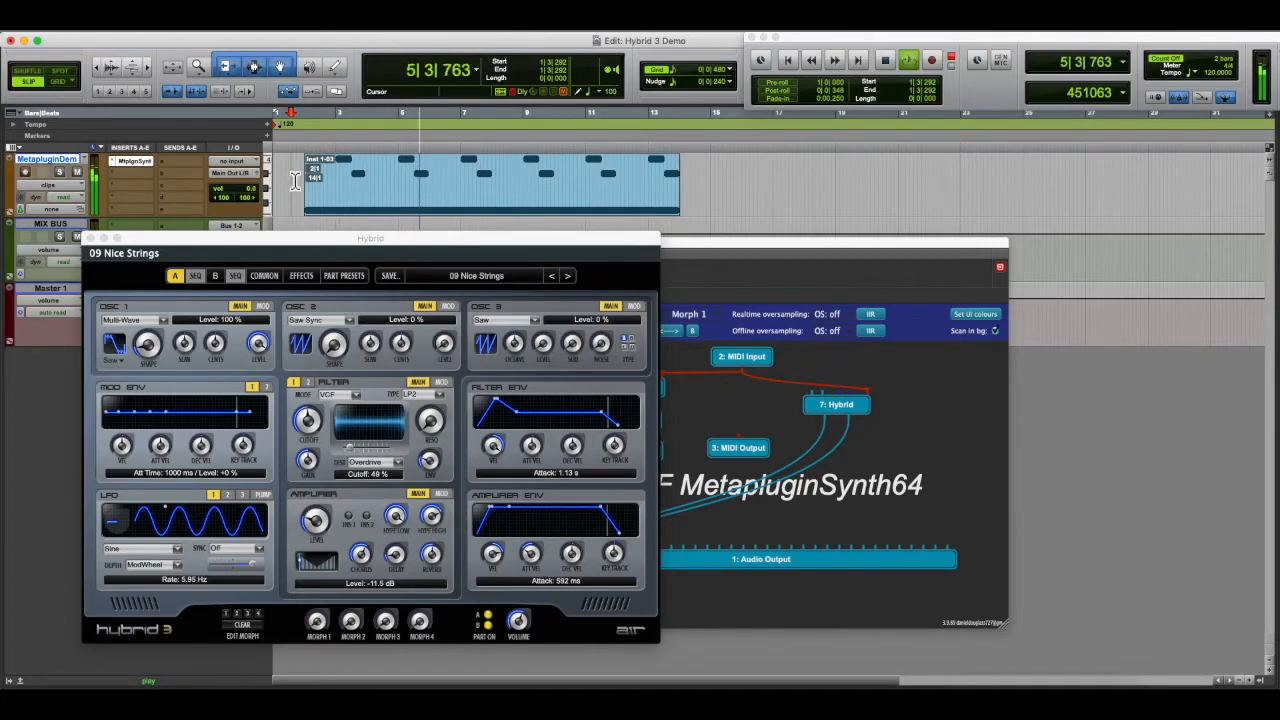
key("space")
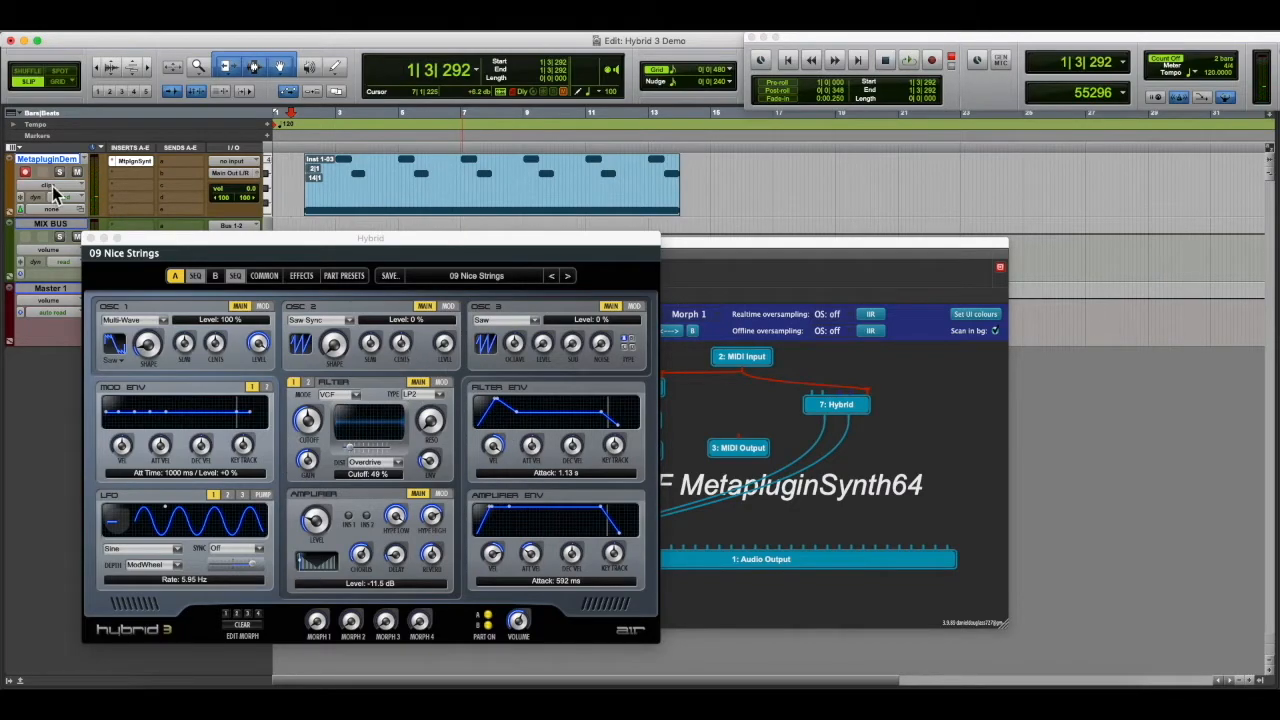
Close the second Hybrid's editor and delete that instrument from the graph.
left_click(522, 628)
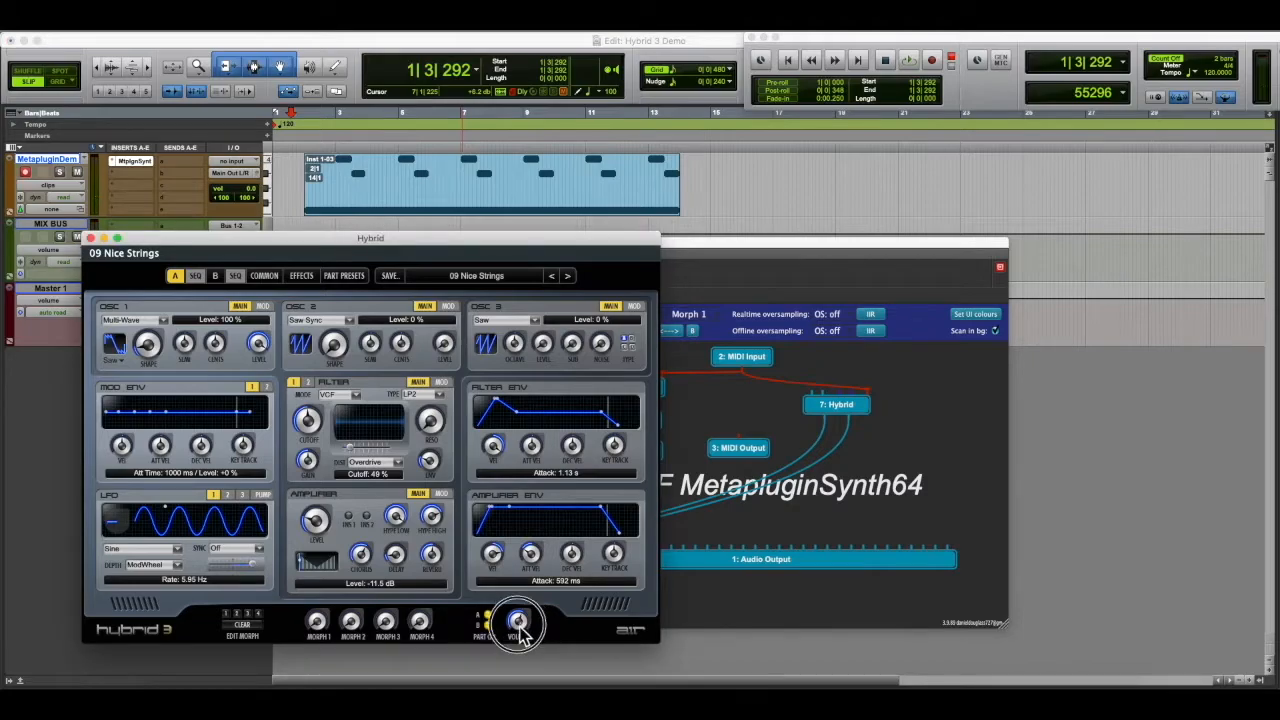
left_click(90, 238)
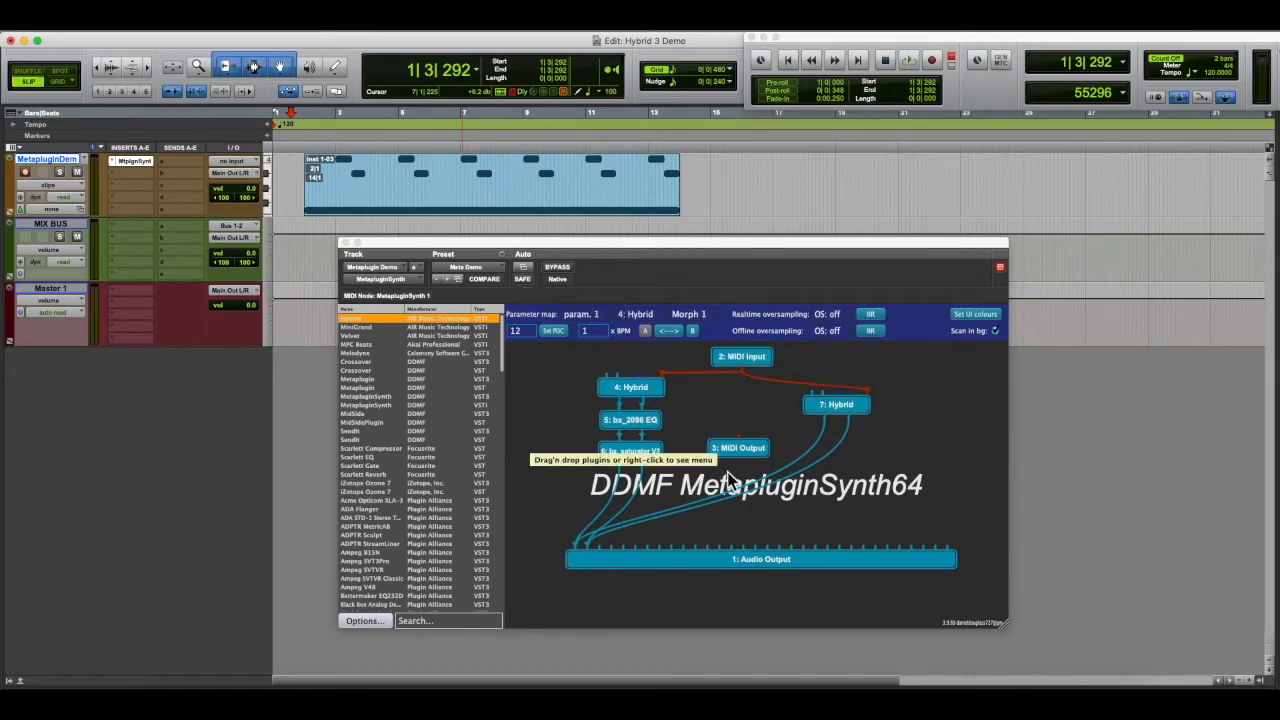
double_click(846, 414)
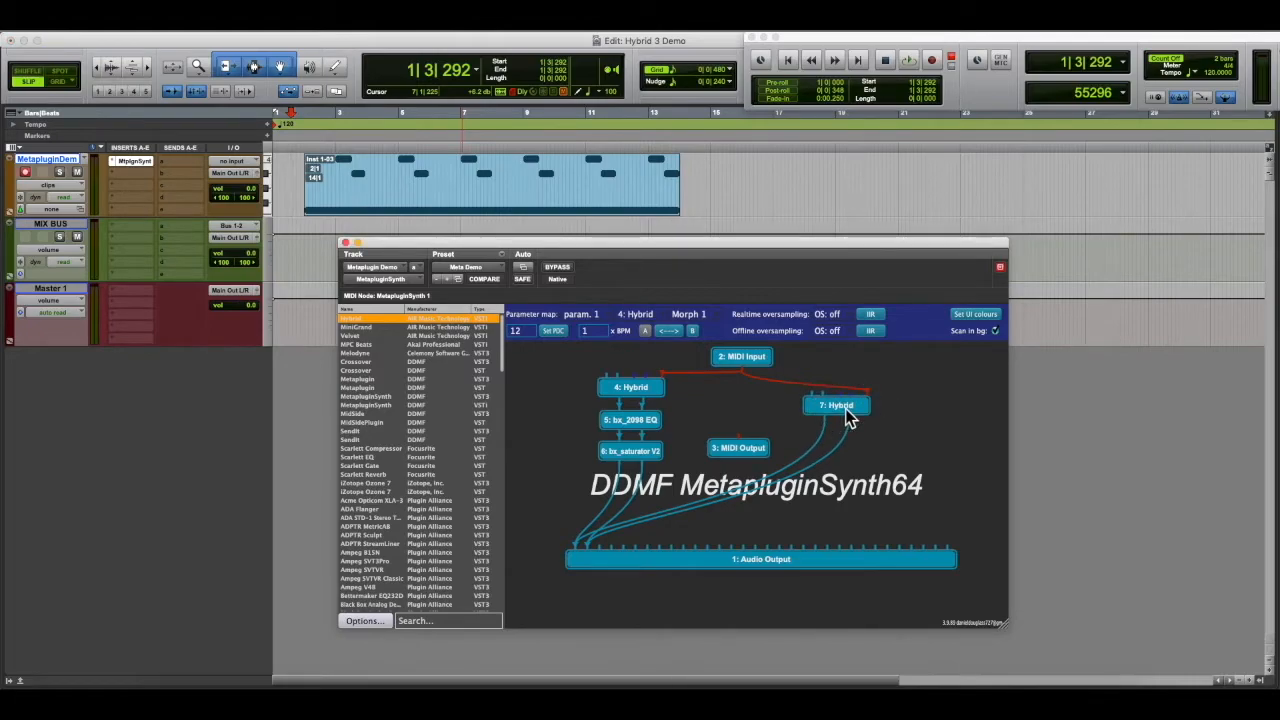
right_click(846, 414)
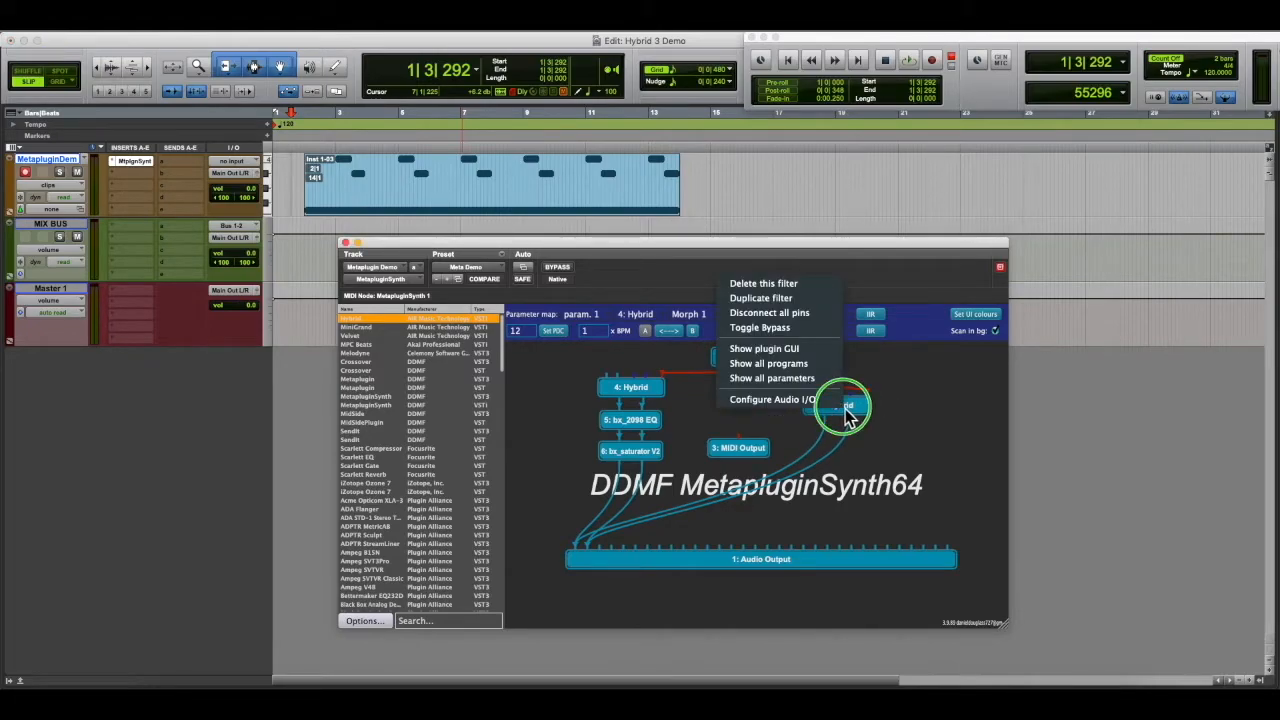
left_click(800, 285)
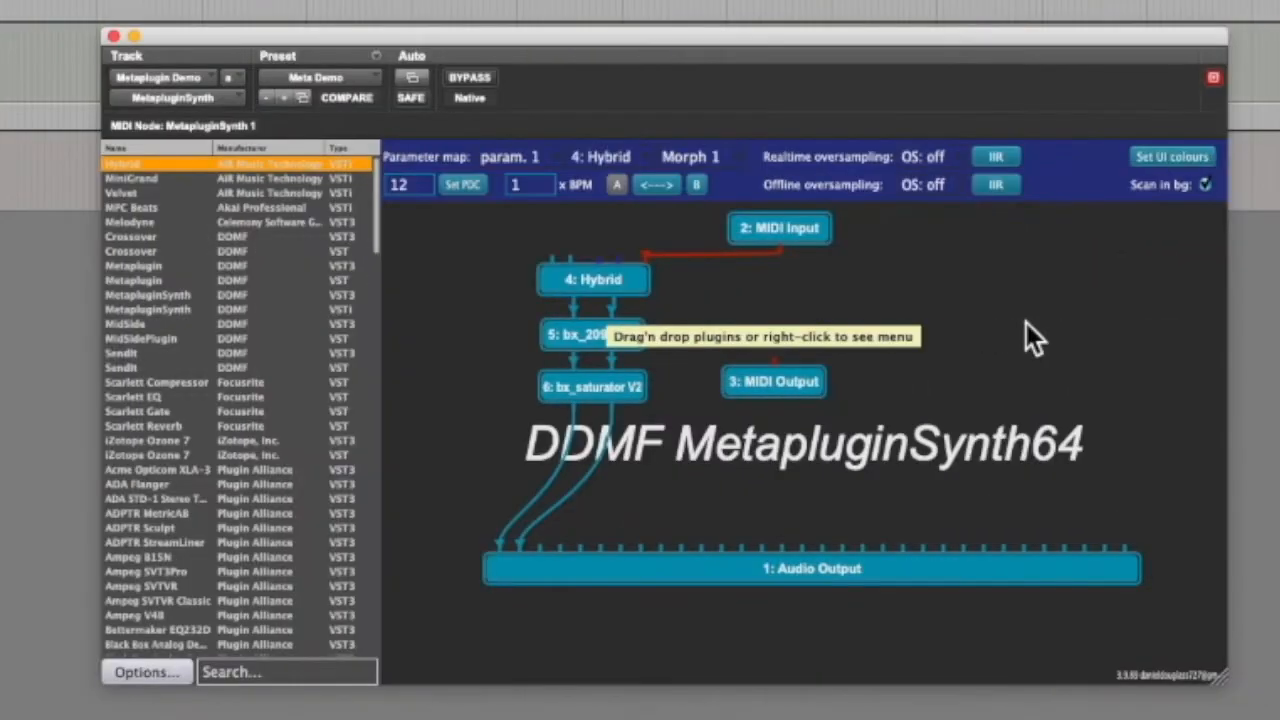
Examine the parameter map choices for param. 1, keeping 4: Hybrid and Morph 1 as its assignment.
left_click(548, 164)
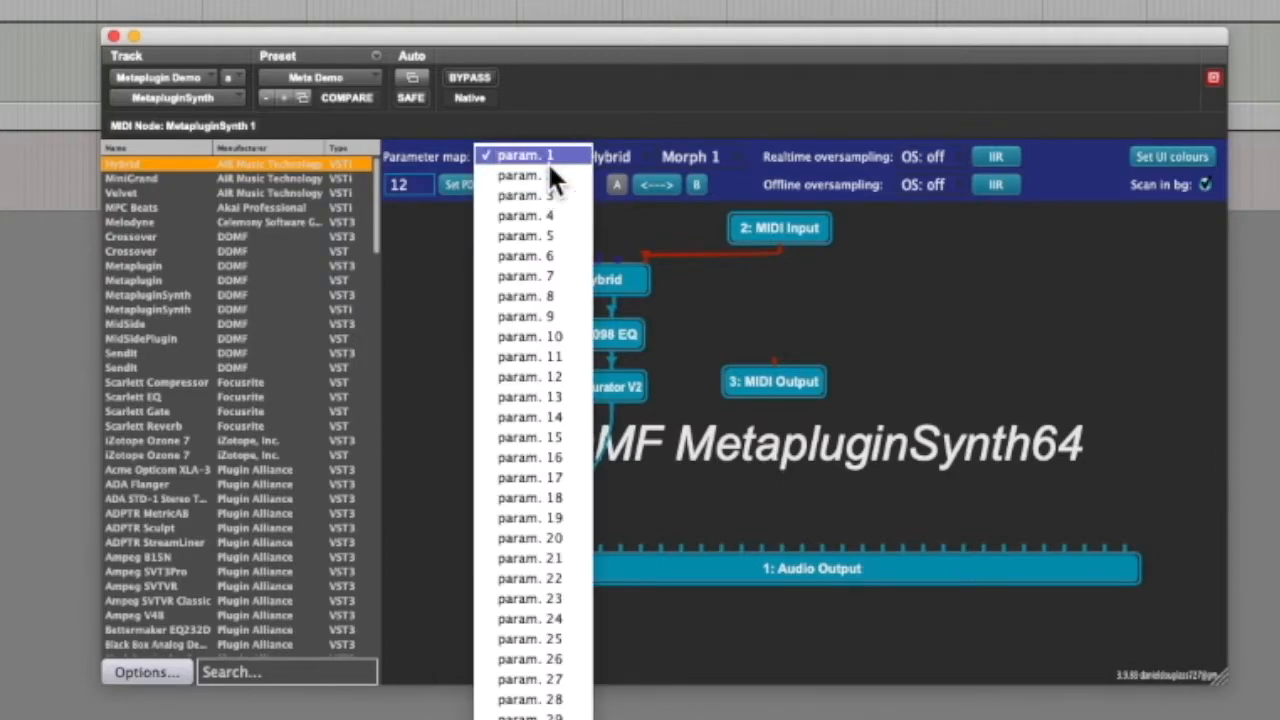
left_click(612, 157)
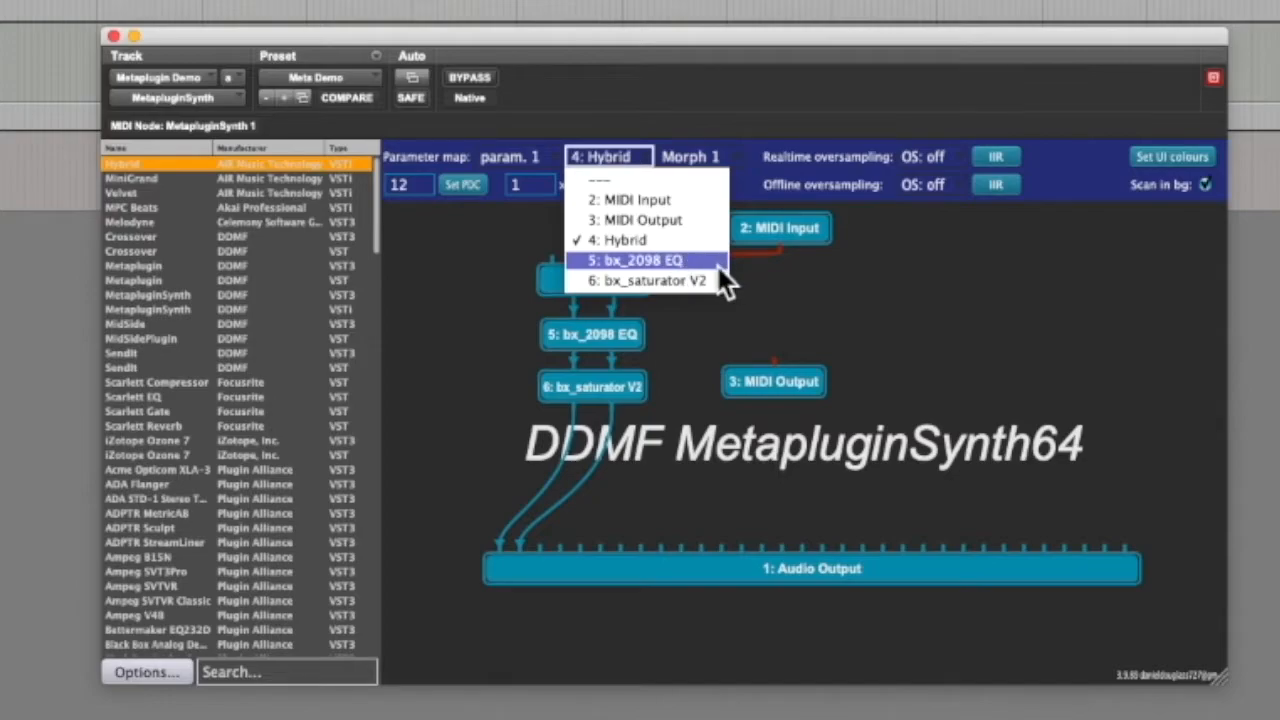
left_click(650, 246)
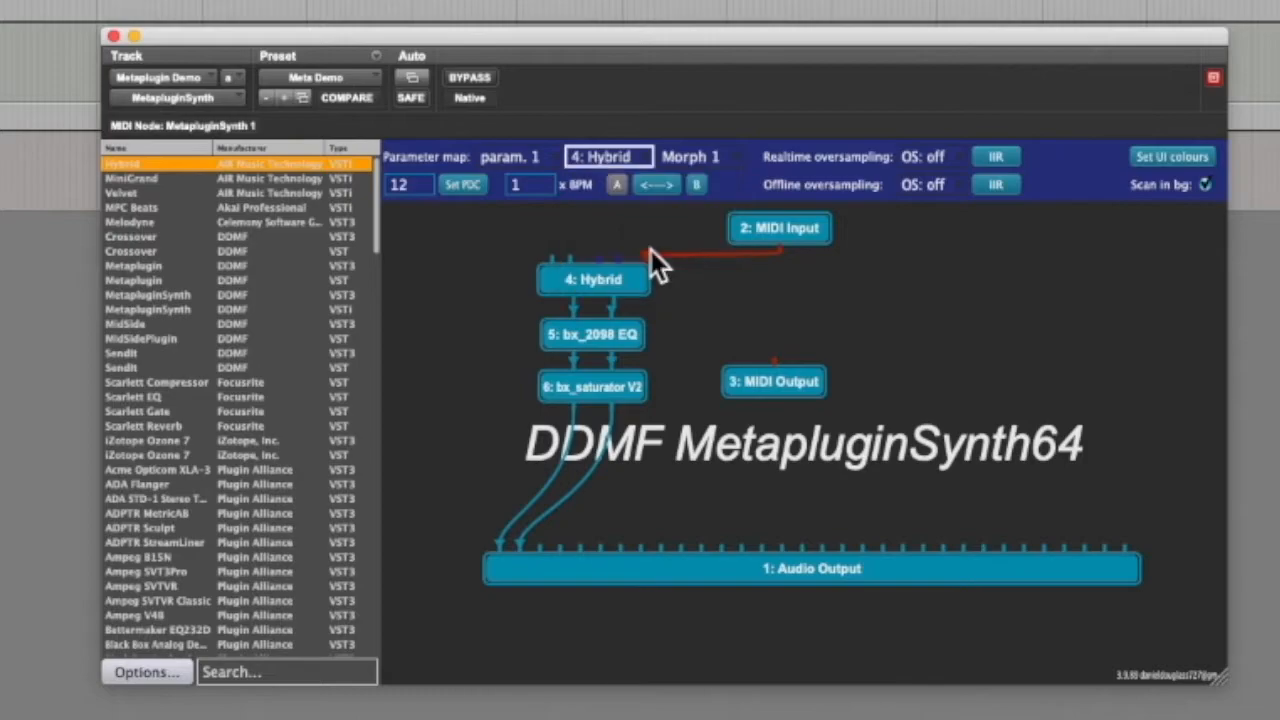
left_click(715, 160)
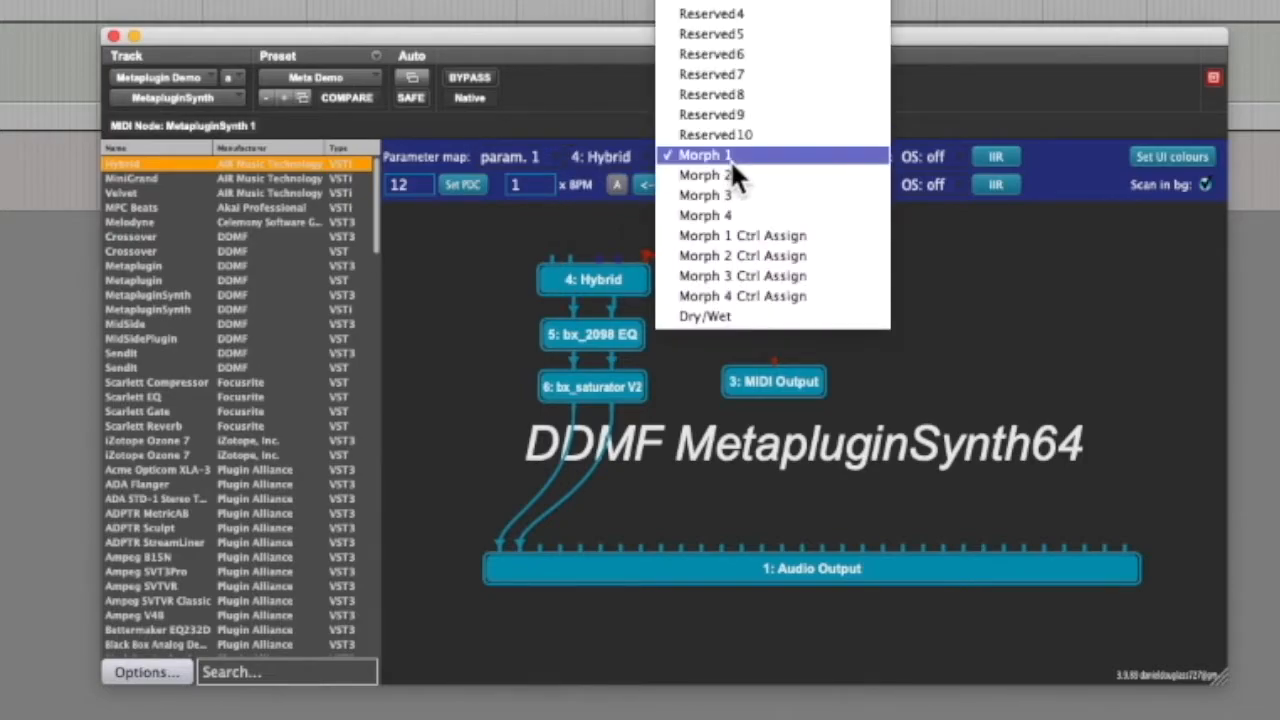
left_click(730, 160)
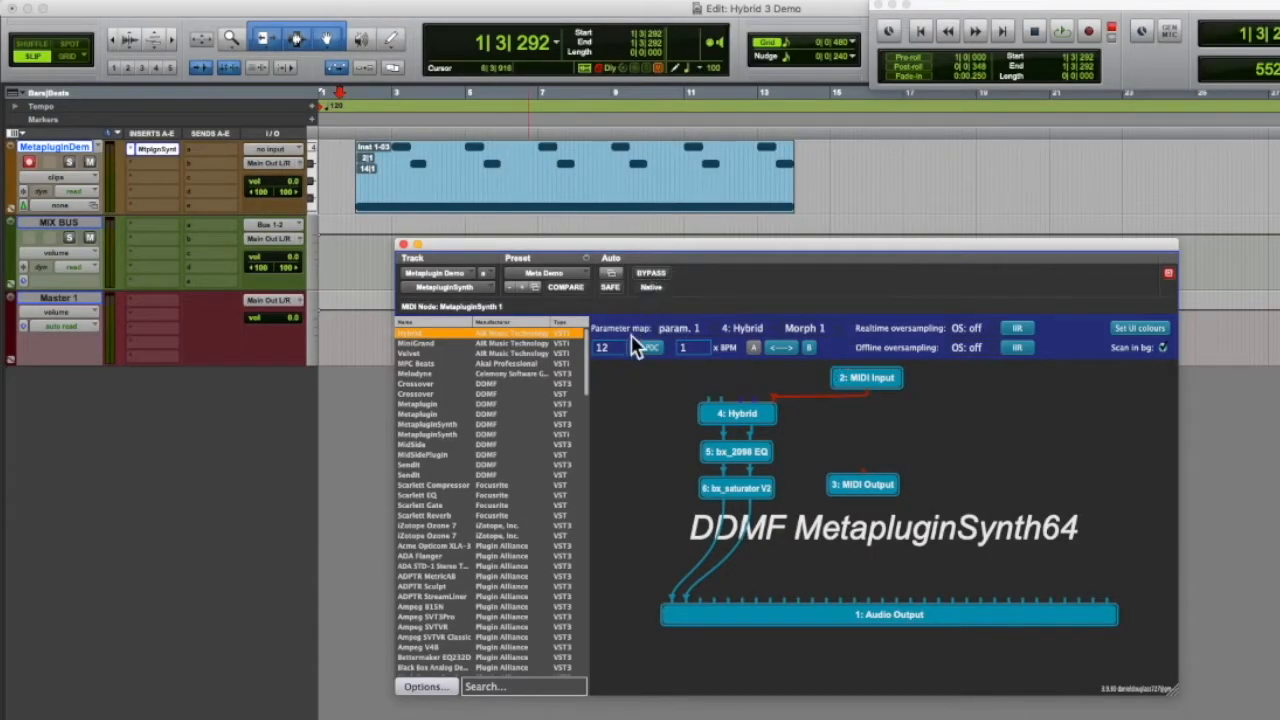
Enable plug-in automation for the MetapluginSynth parameter Morph 1 (4: Hybrid).
left_click(614, 283)
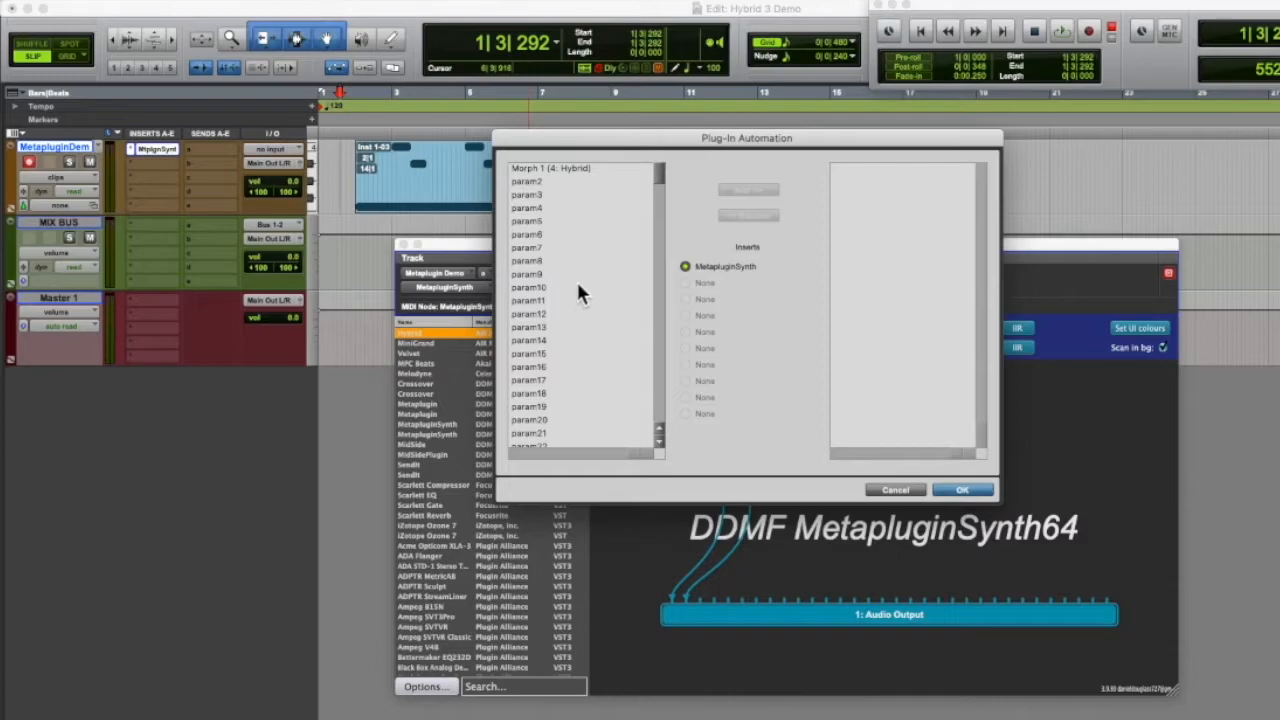
left_click(573, 170)
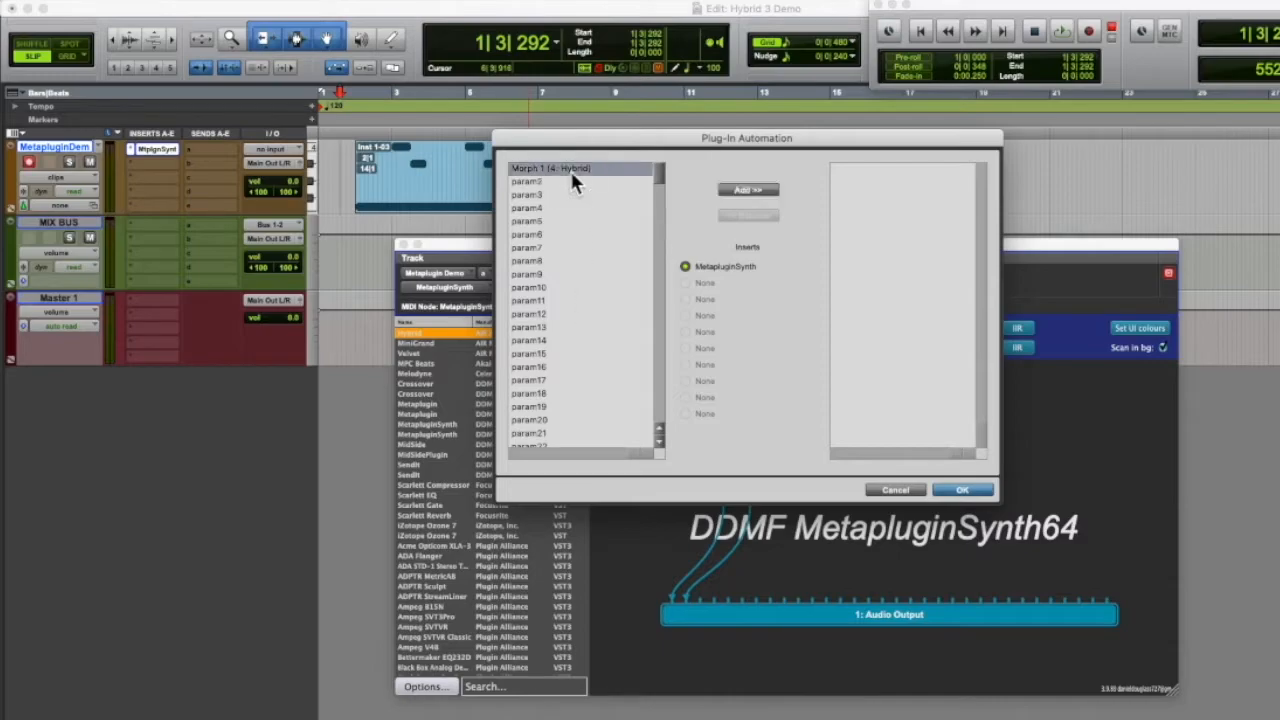
left_click(752, 191)
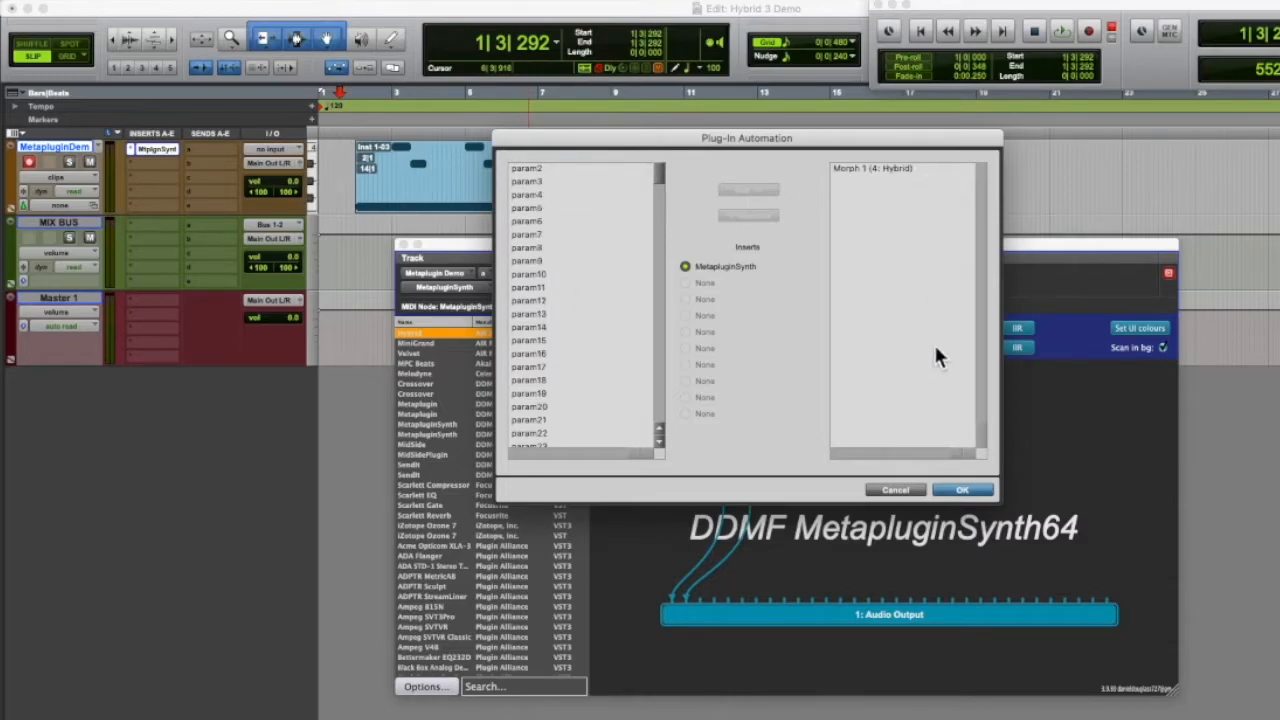
left_click(981, 491)
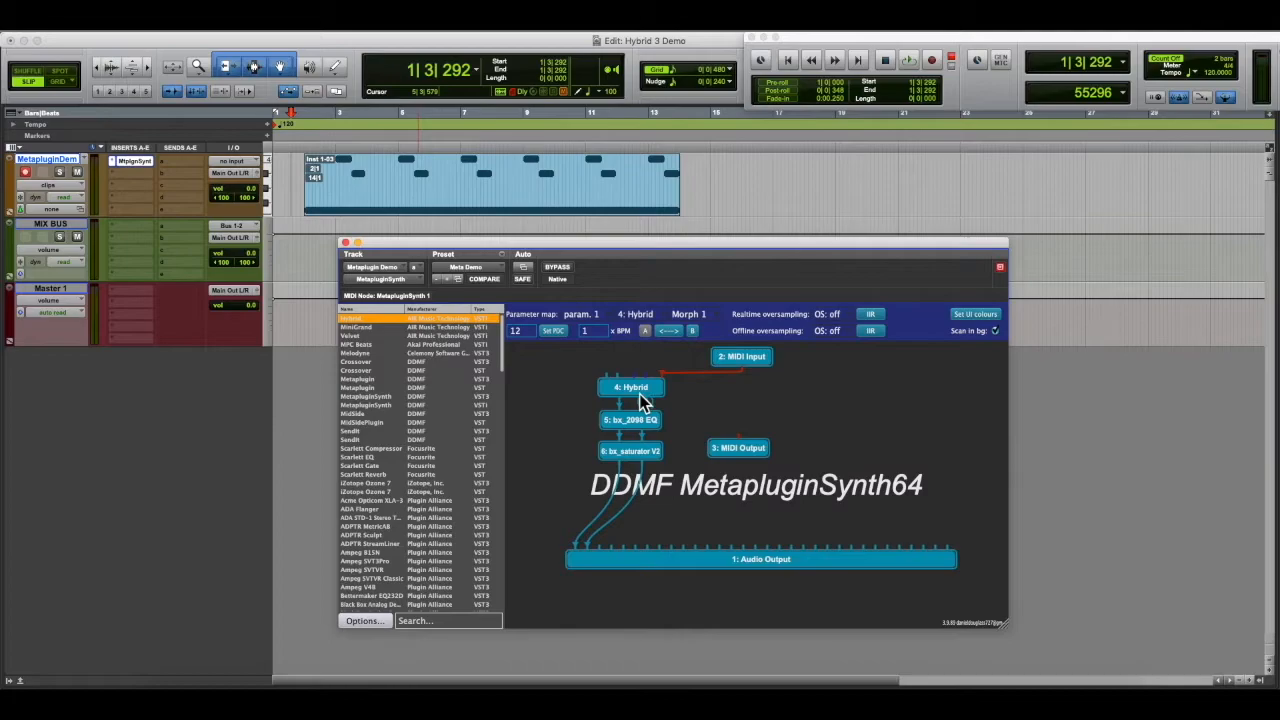
Open Hybrid's editor from the graph and raise the filter 1 cutoff control to try the filter sweep.
double_click(630, 391)
left_click_drag(832, 208, 817, 237)
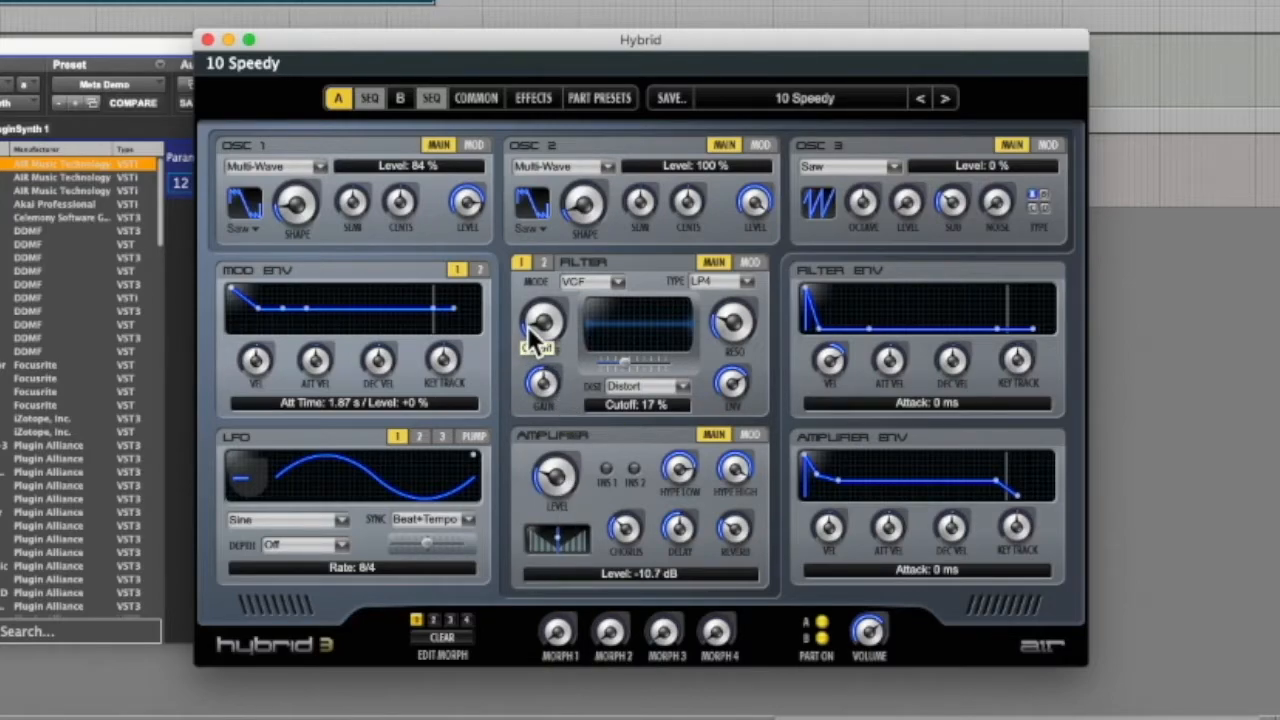
left_click_drag(527, 326, 575, 255)
left_click_drag(586, 209, 589, 120)
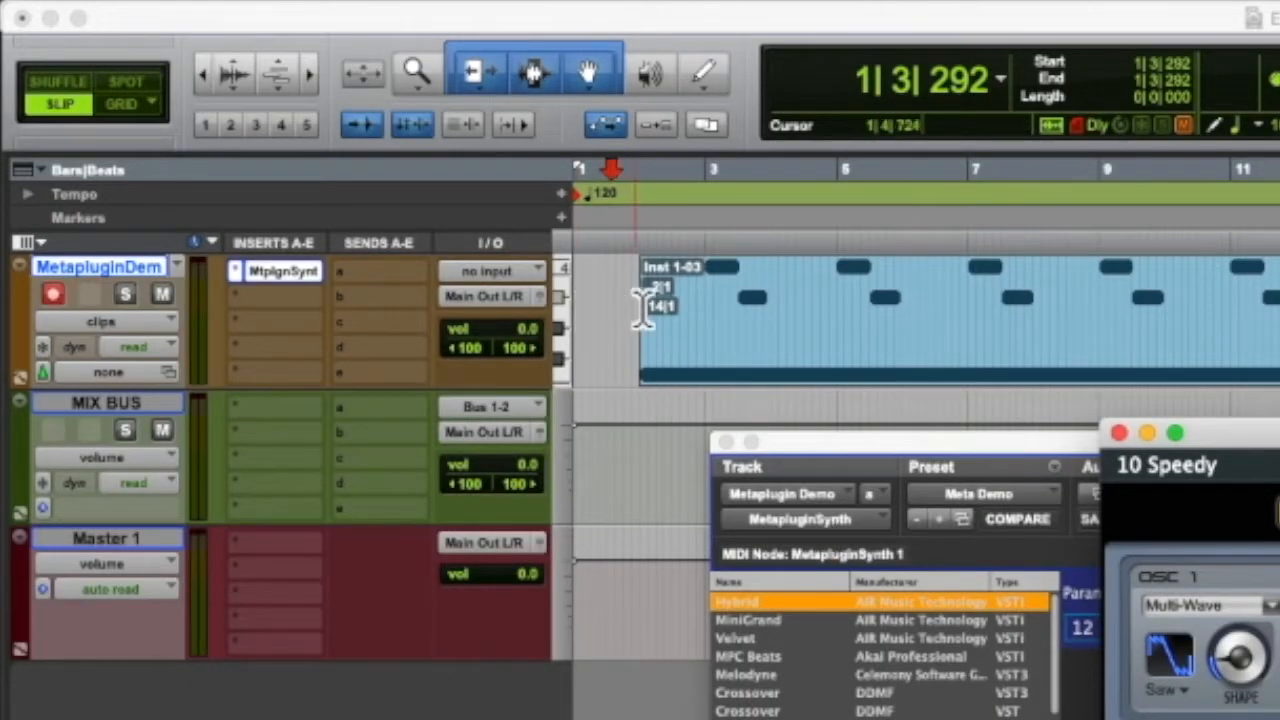
Place the edit cursor just before the Inst 1-03 clip and set the instrument track's automation mode to touch.
left_click(633, 310)
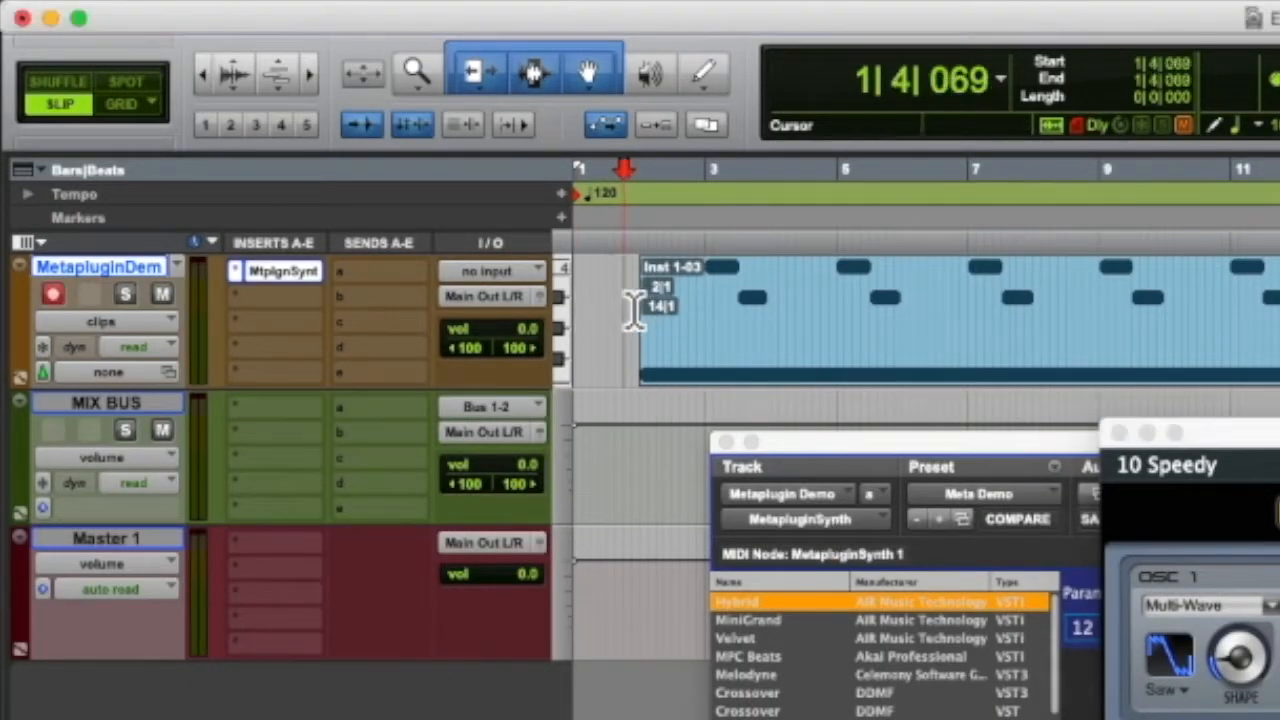
left_click(169, 353)
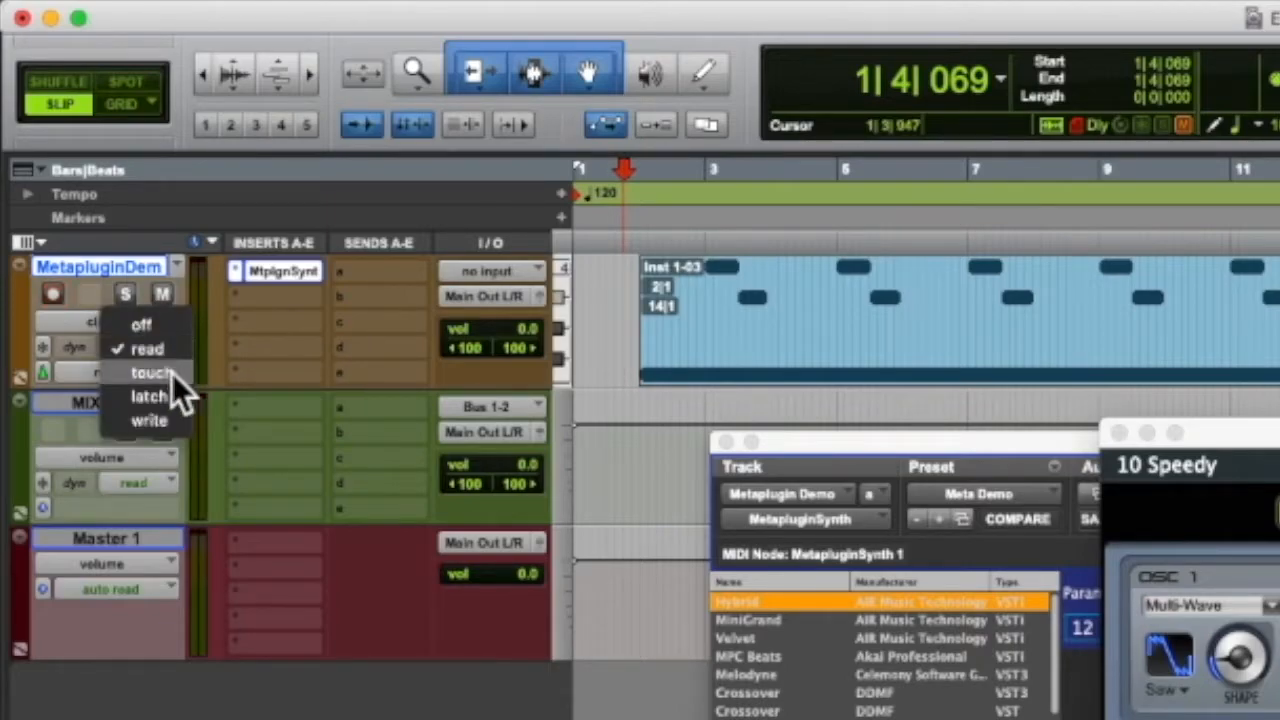
left_click(172, 376)
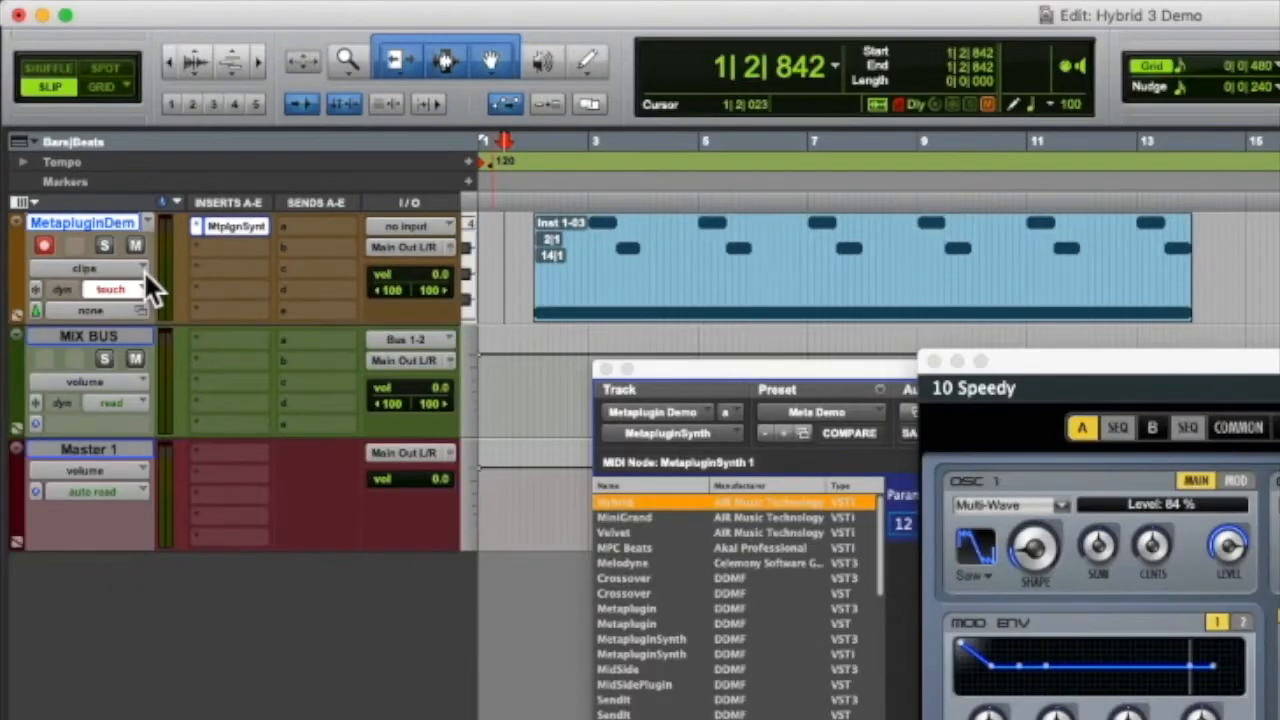
Switch the instrument track's view from clips to the MetapluginSynth automation lane Morph 1 (4: Hybrid).
left_click(143, 270)
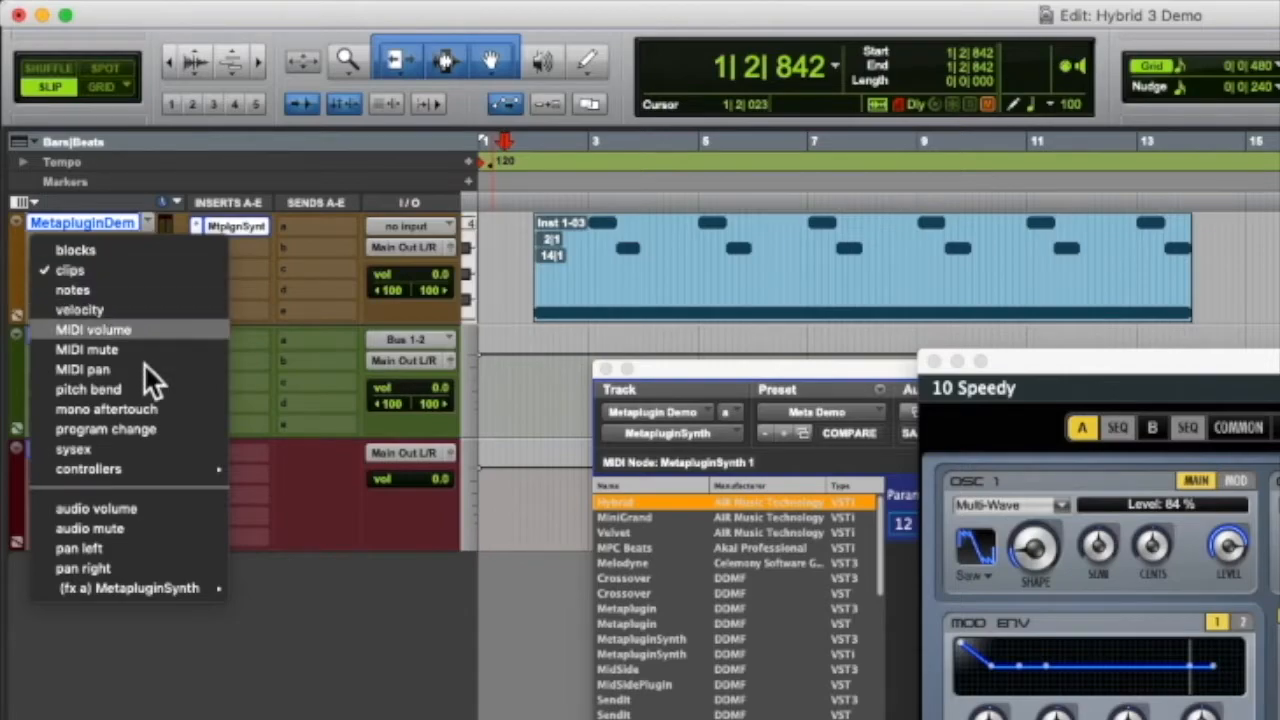
mouse_move(156, 598)
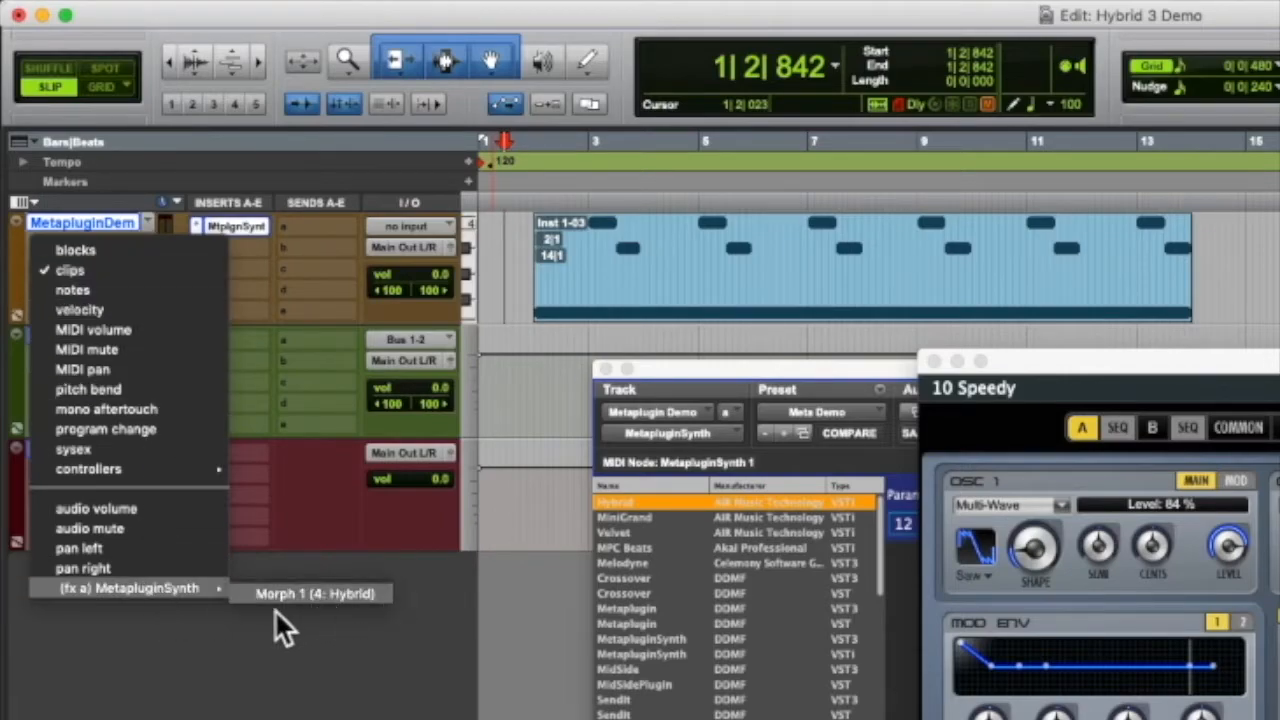
left_click(307, 600)
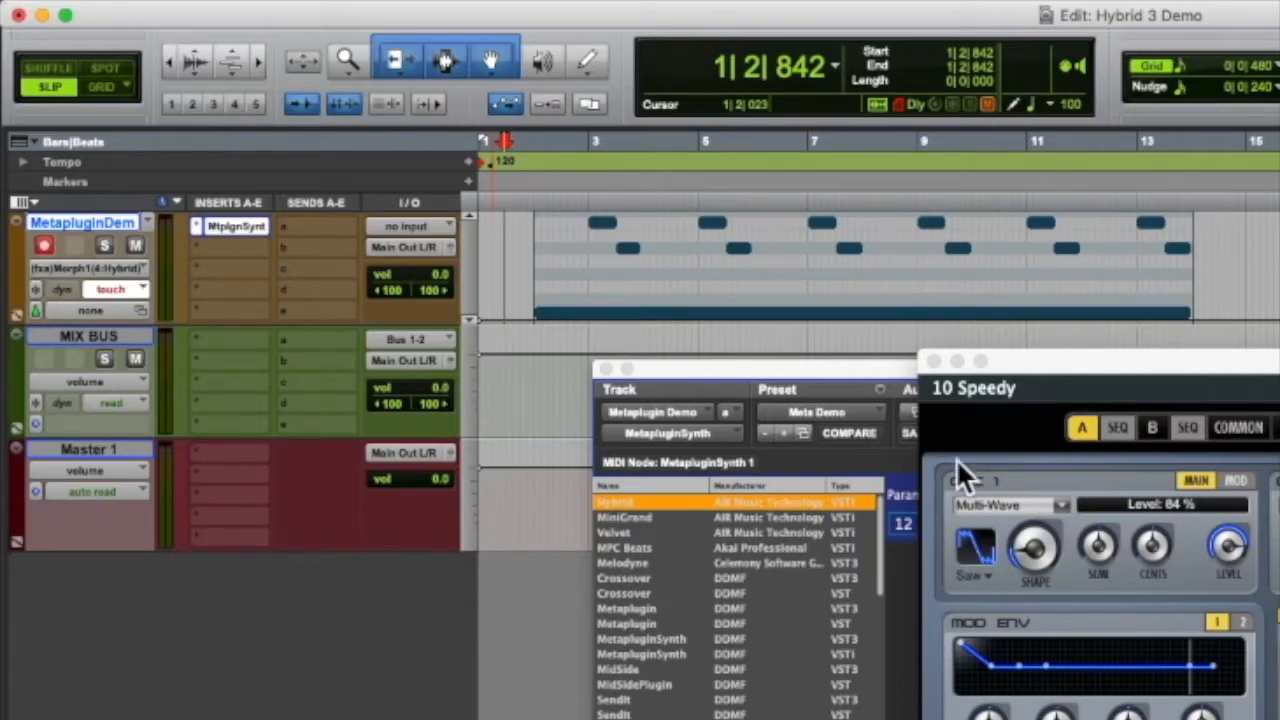
Position playback just before the clip and turn up Hybrid's Morph 1 knob to write its automation.
left_click(516, 262)
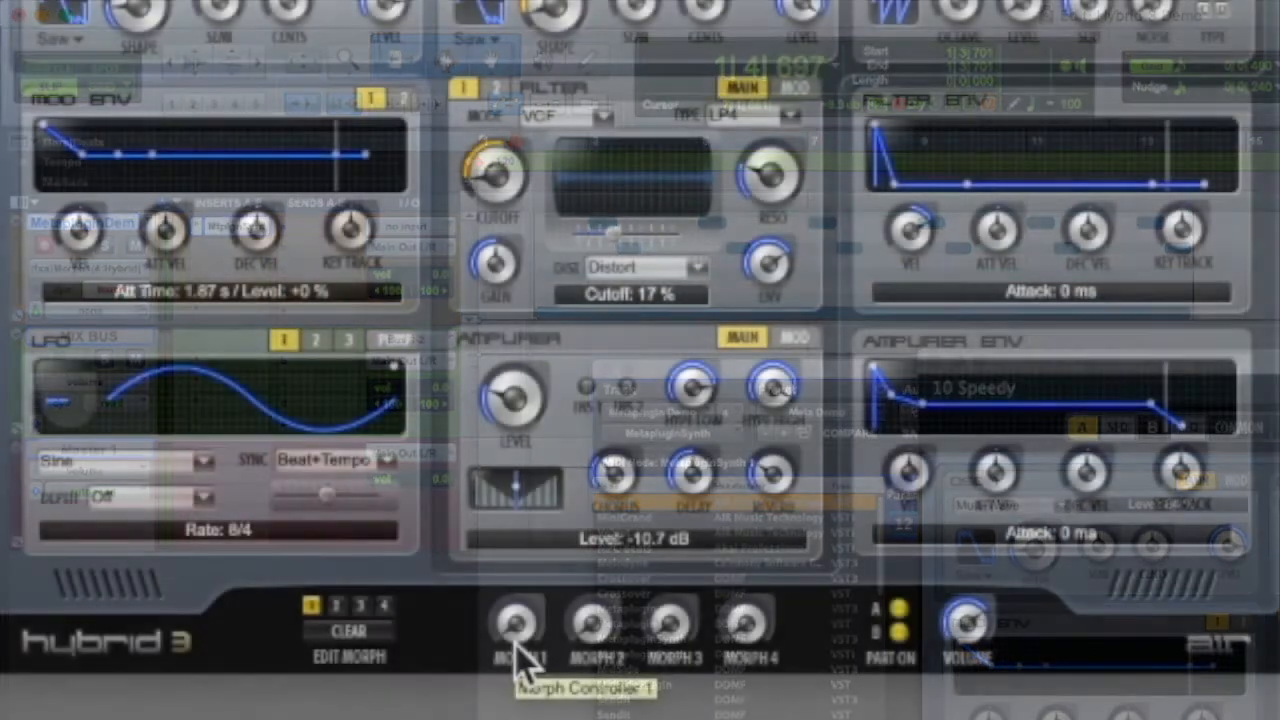
left_click(510, 615)
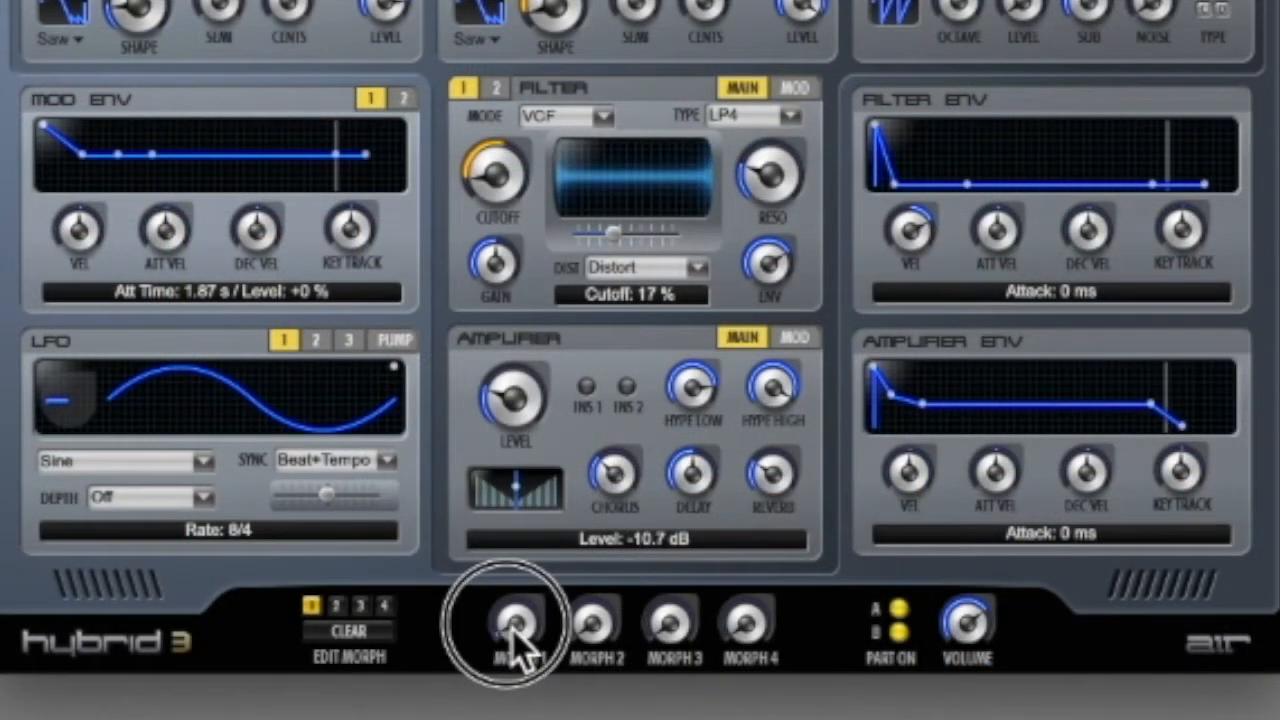
left_click_drag(512, 615, 517, 497)
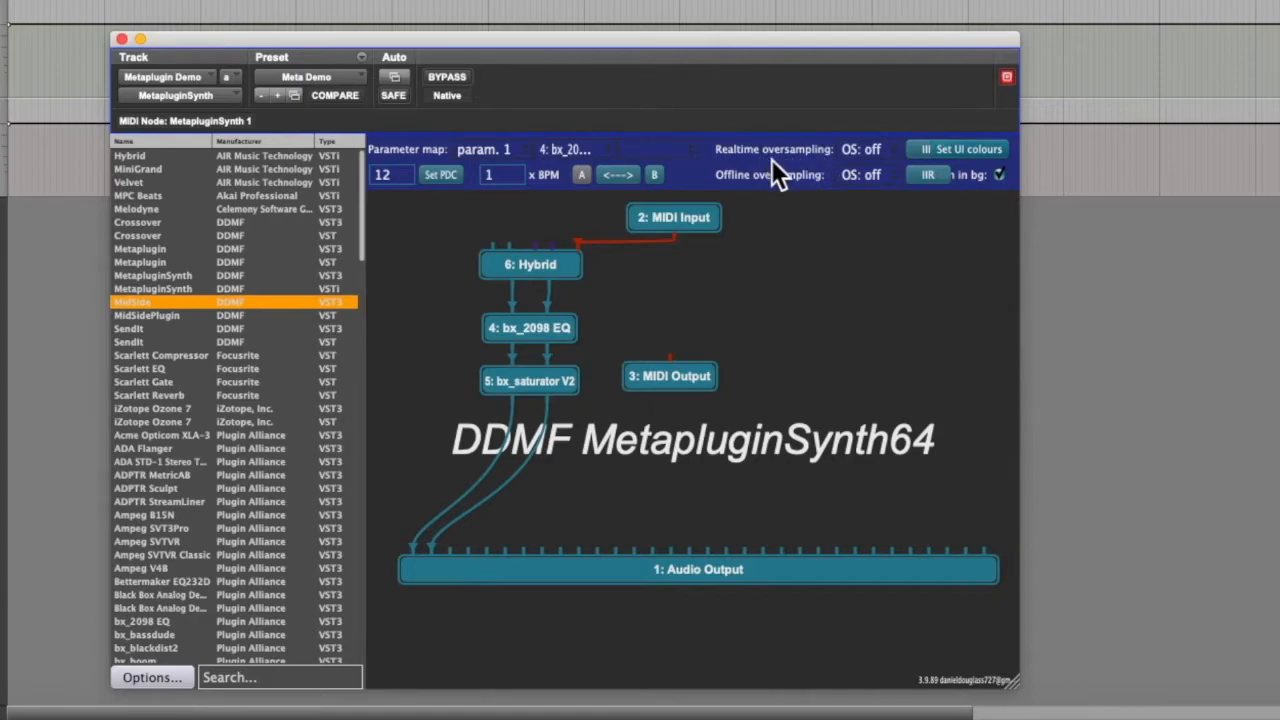
Examine the realtime and offline oversampling choices in MetapluginSynth, keeping both set to off.
left_click(872, 151)
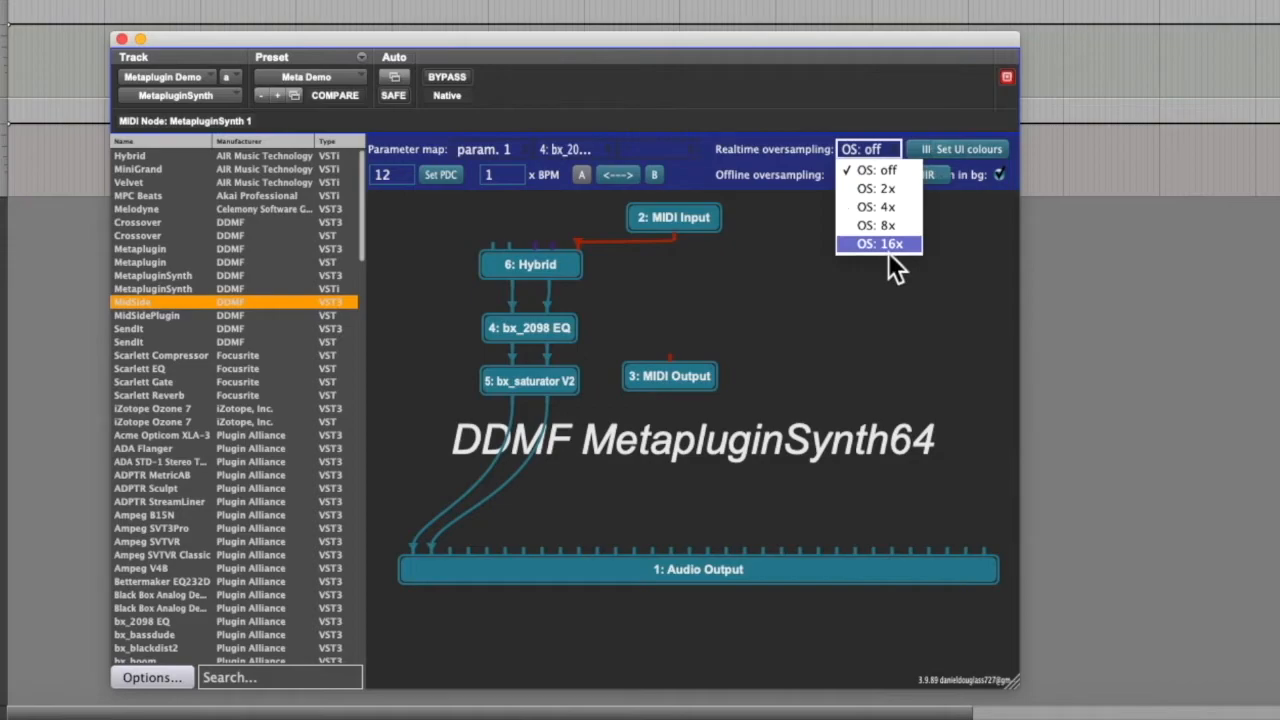
left_click(810, 256)
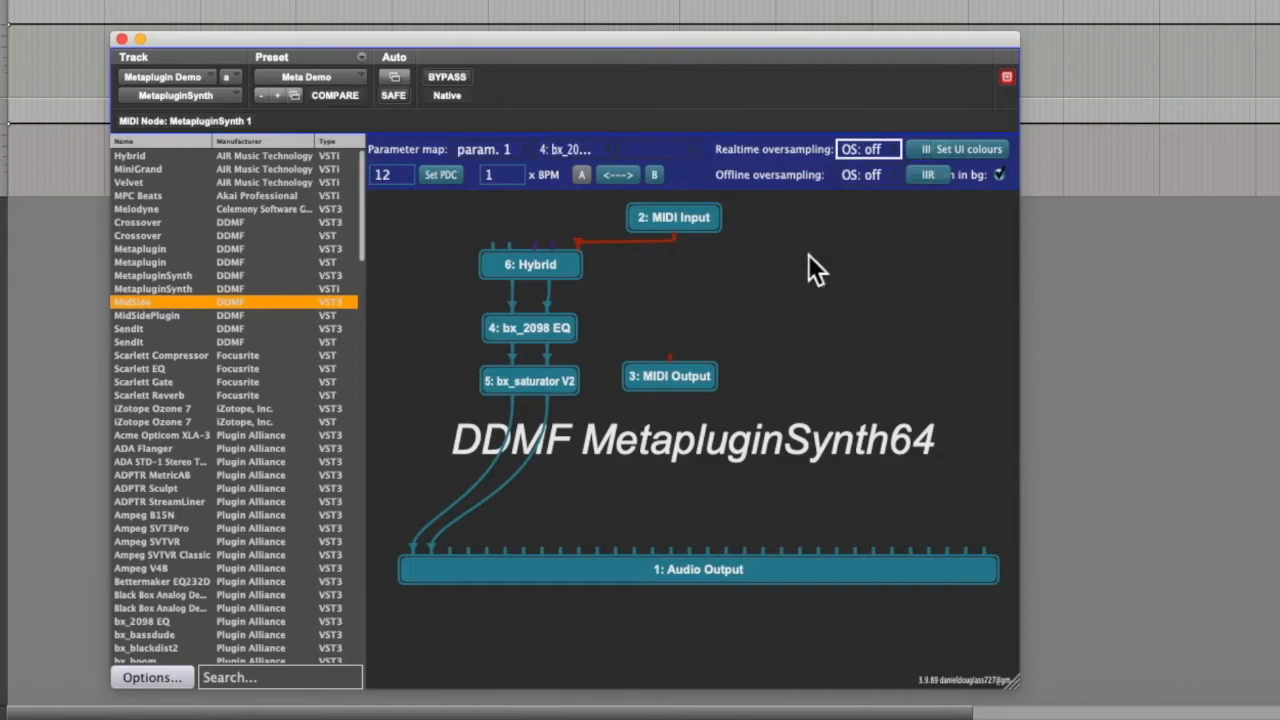
left_click(877, 181)
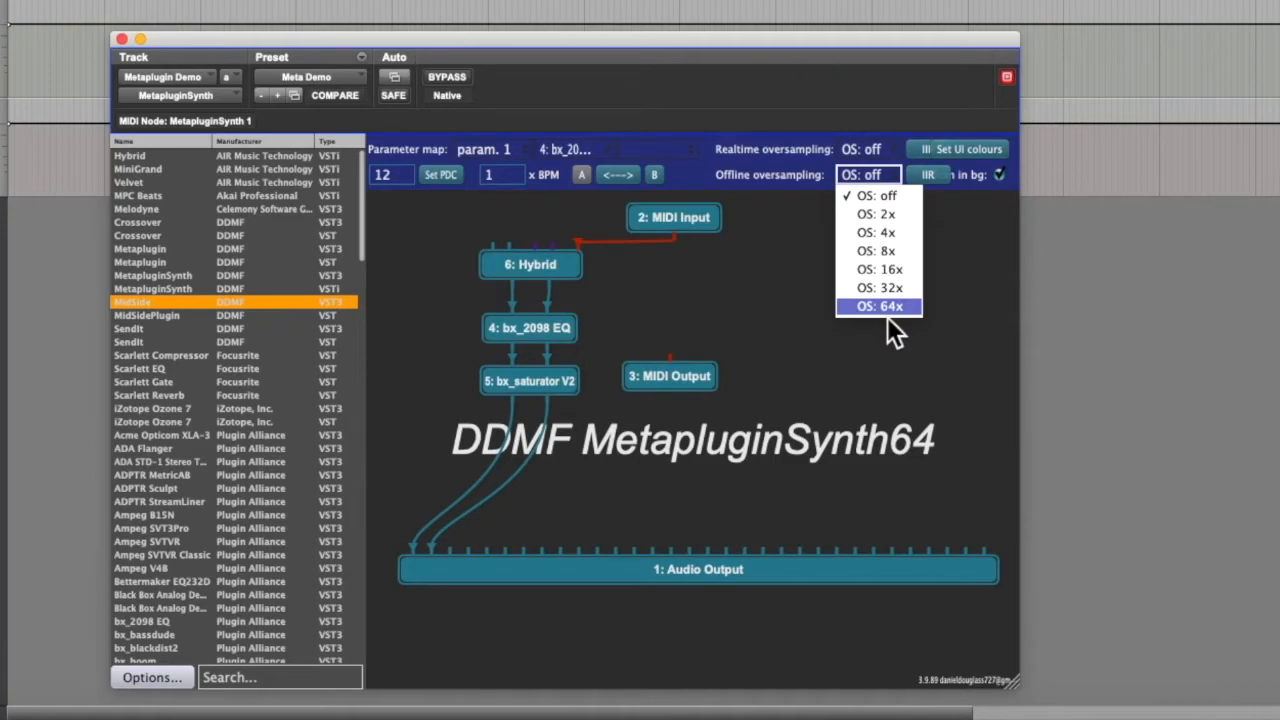
left_click(760, 327)
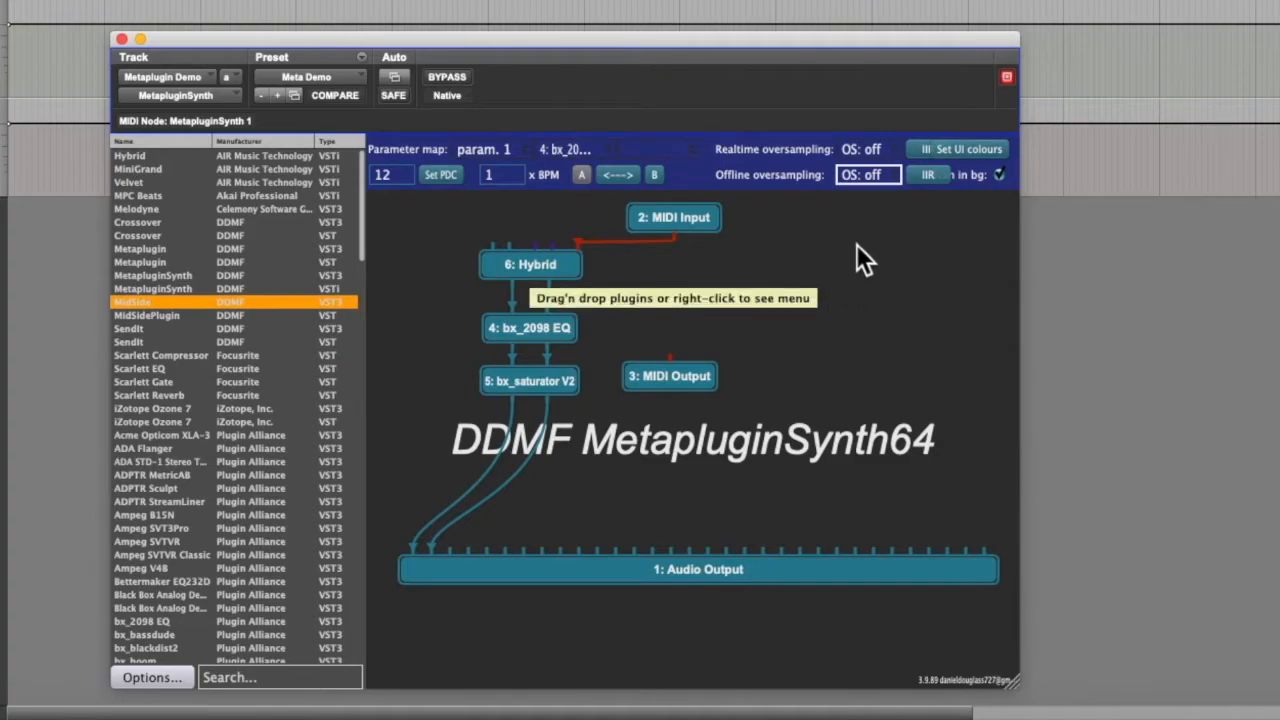
Add the DDMF Crossover VST3 plug-in to the empty area of the graph, and delete it again.
left_click(178, 226)
left_click_drag(178, 226, 804, 278)
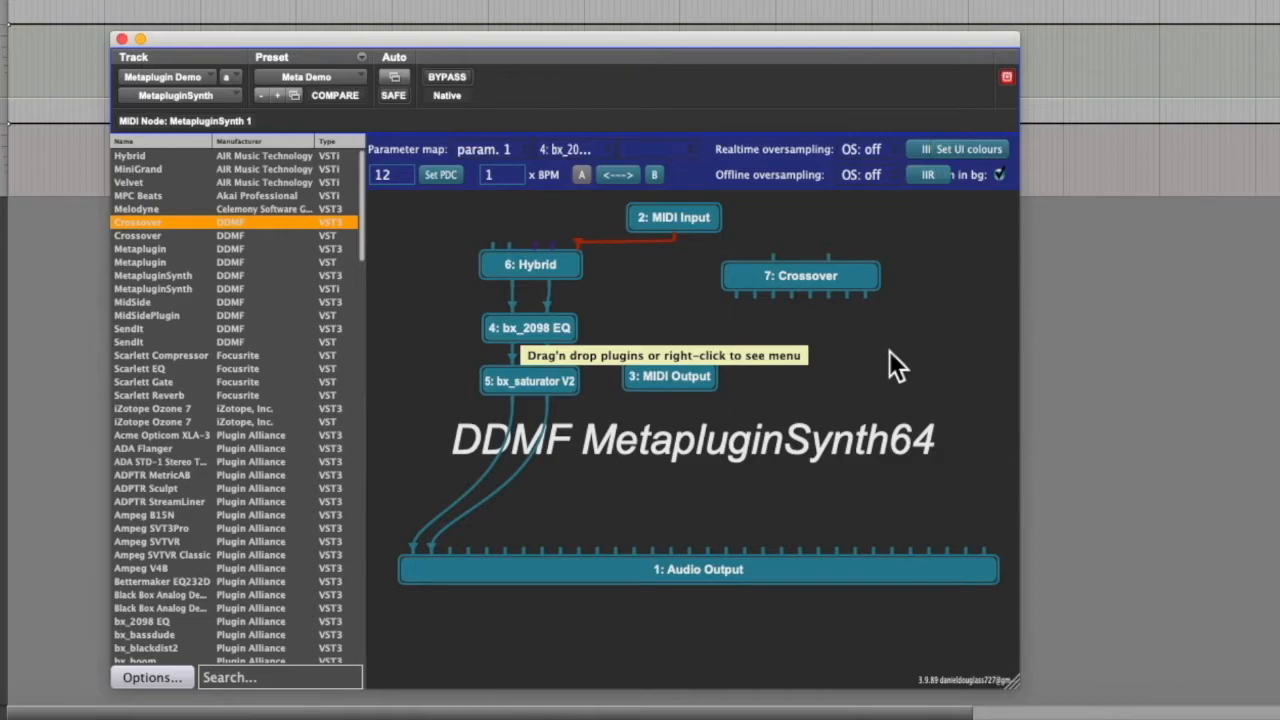
right_click(838, 282)
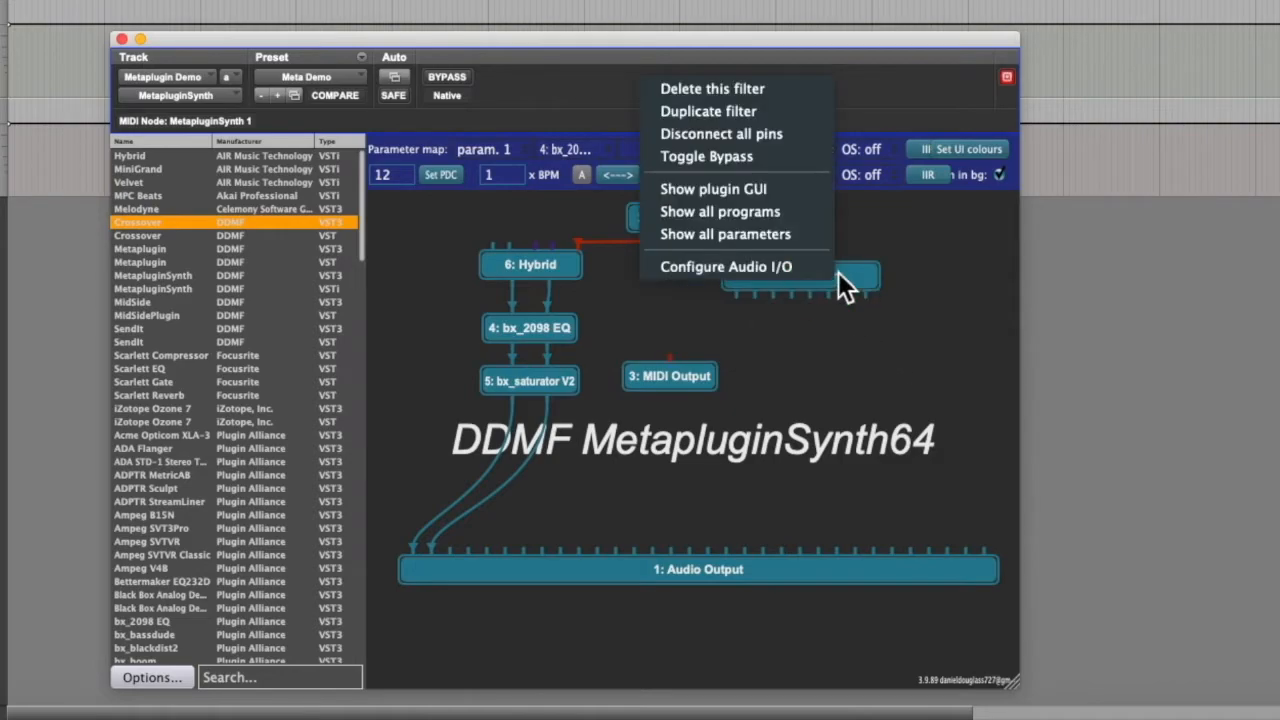
left_click(795, 90)
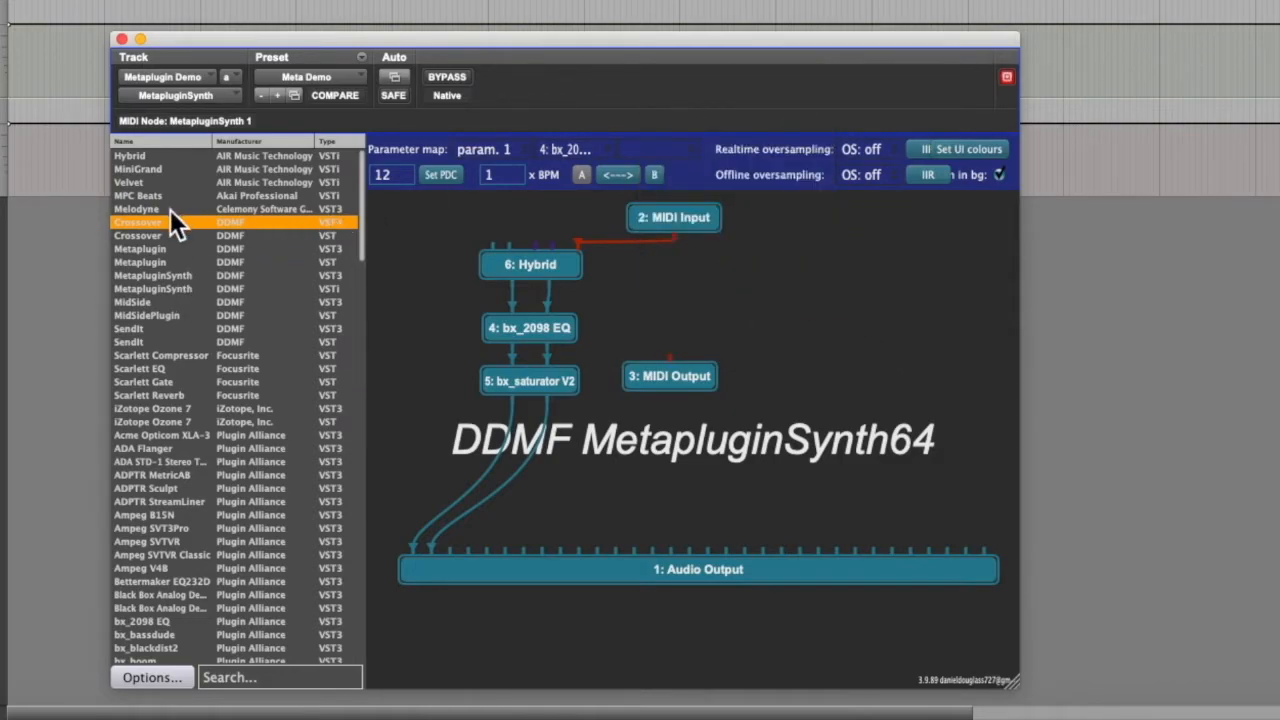
Add the DDMF MidSide VST3 plug-in to the empty area of the graph, and delete it again.
left_click_drag(150, 308, 837, 318)
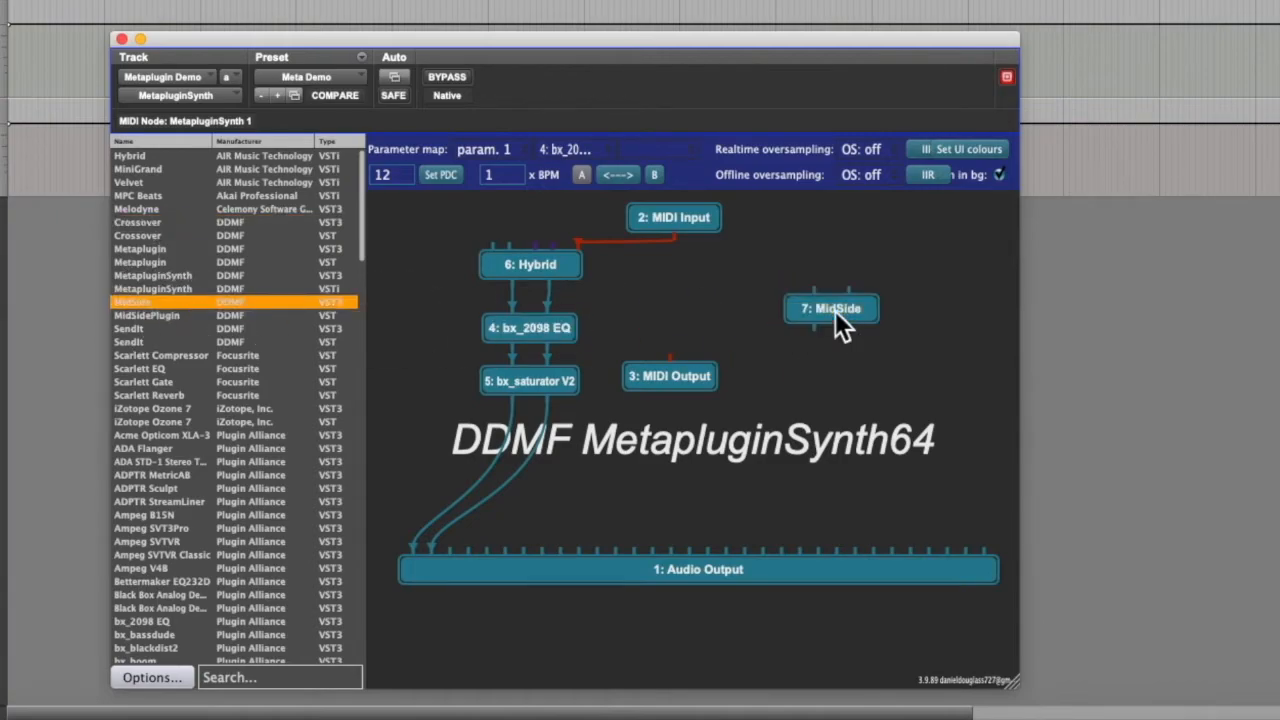
right_click(835, 310)
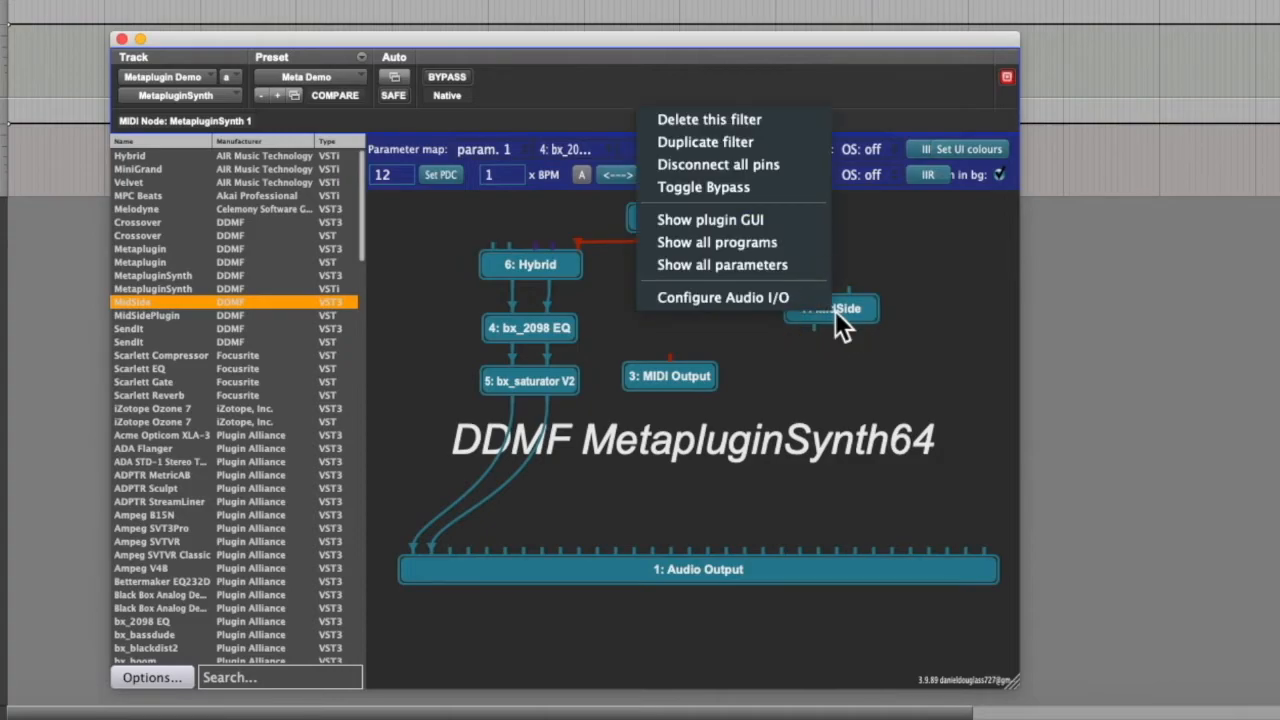
left_click(781, 127)
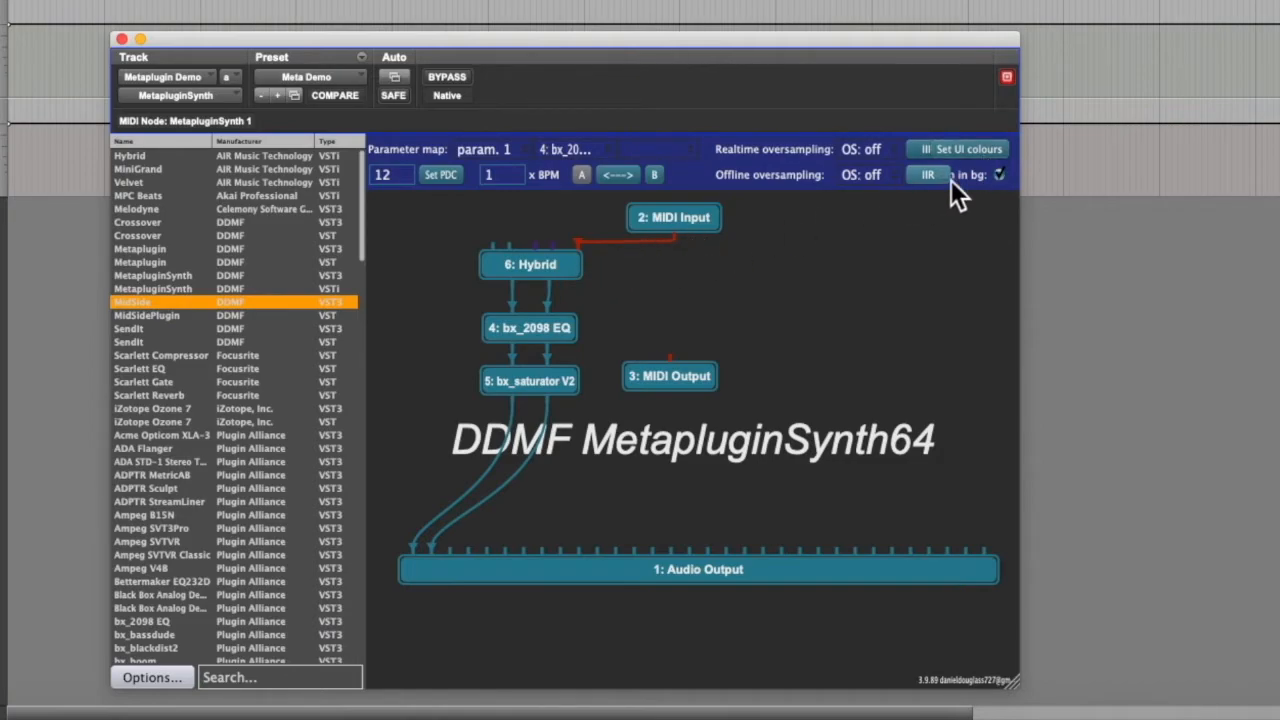
Change the teal interface colour of the graph's blocks to FF1B7082 and close the UI colour pickers.
left_click(986, 155)
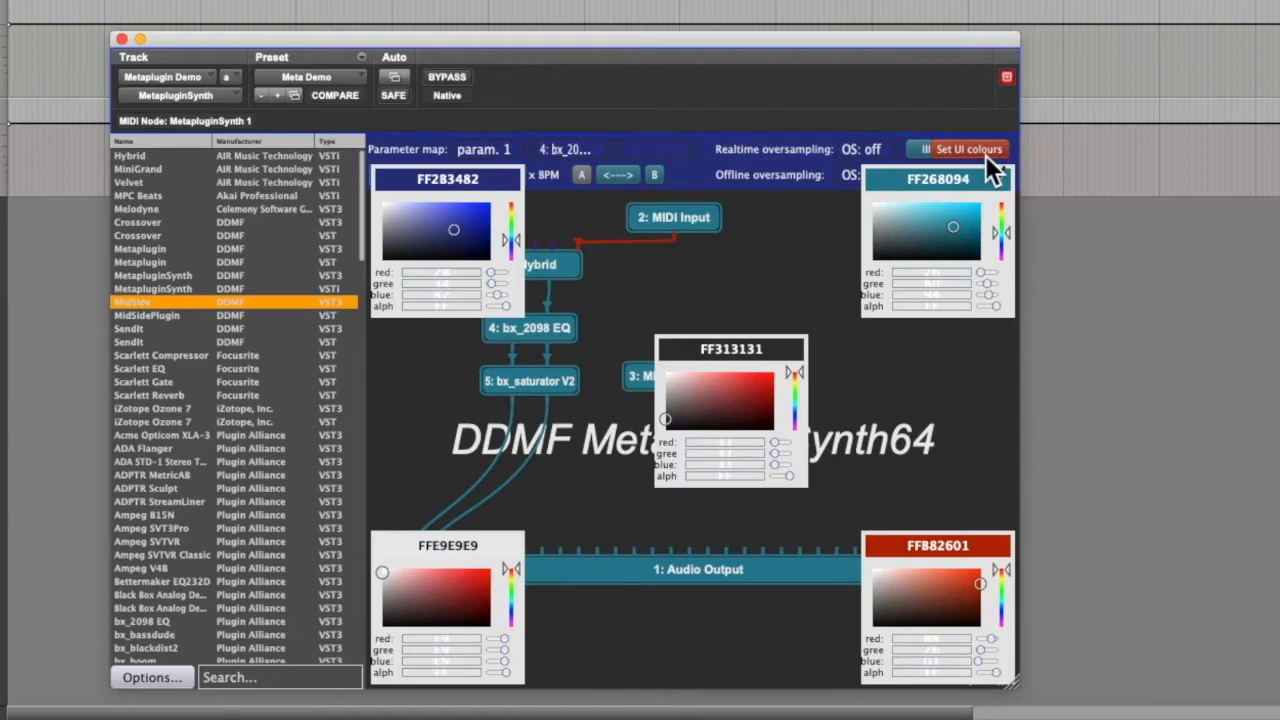
mouse_move(943, 256)
left_mouse_down()
mouse_move(932, 255)
mouse_move(971, 229)
mouse_move(962, 252)
mouse_move(965, 241)
left_mouse_up()
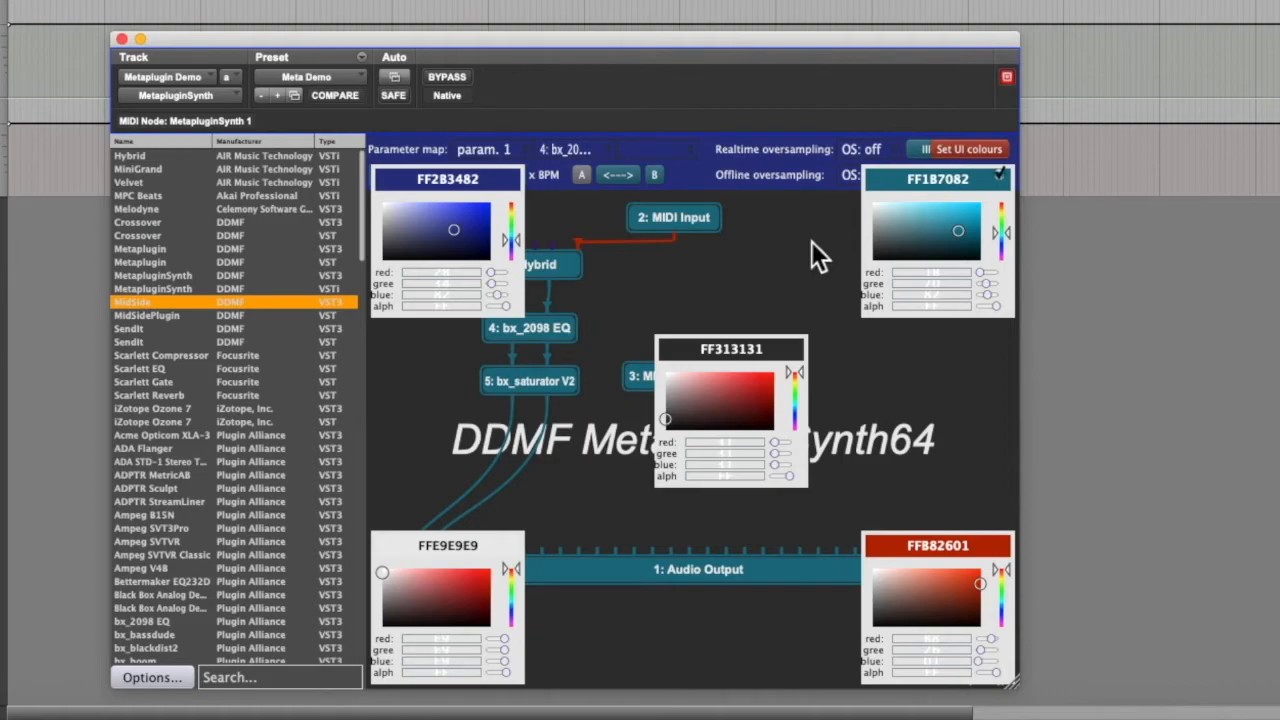
left_click(984, 158)
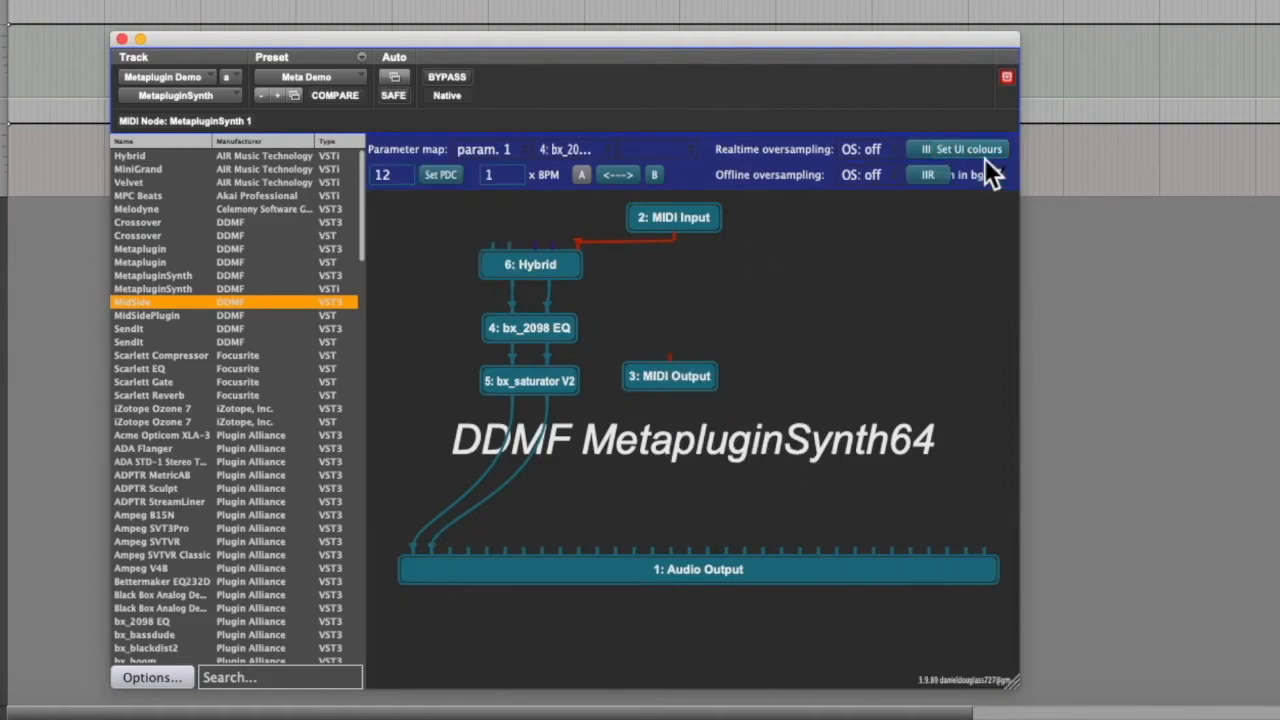